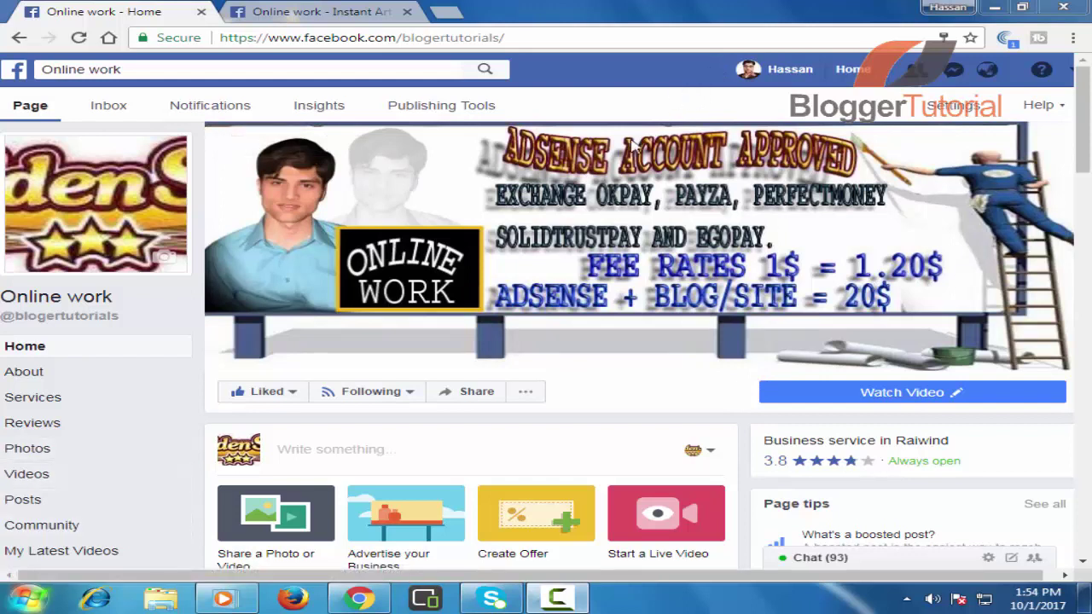
Open the Instant Articles configuration in the Facebook page's Publishing Tools.
scroll(1075, 113, "down", 1)
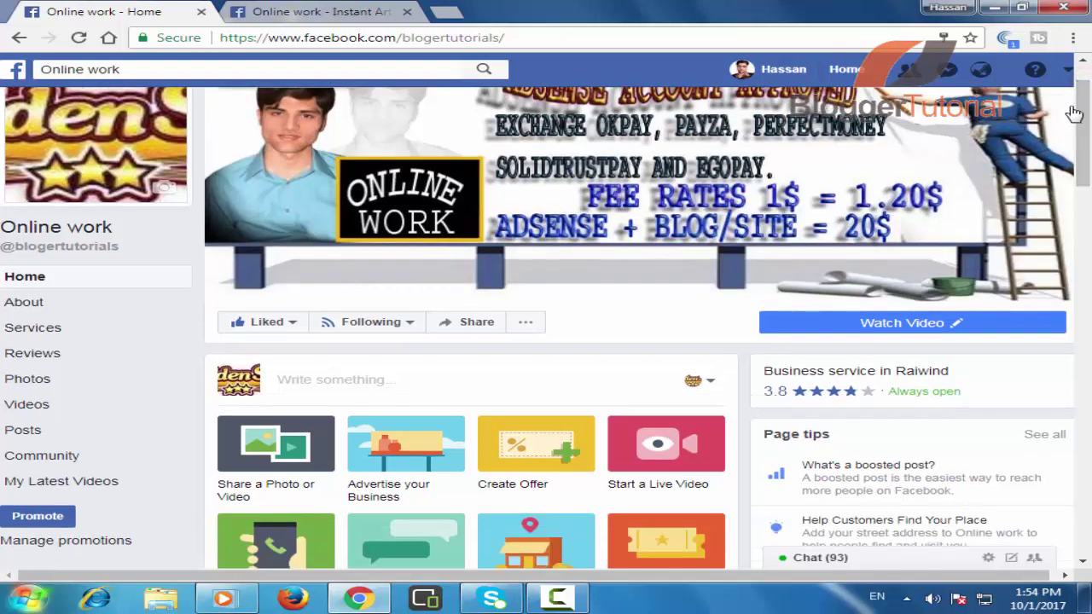
scroll(1080, 107, "up", 1)
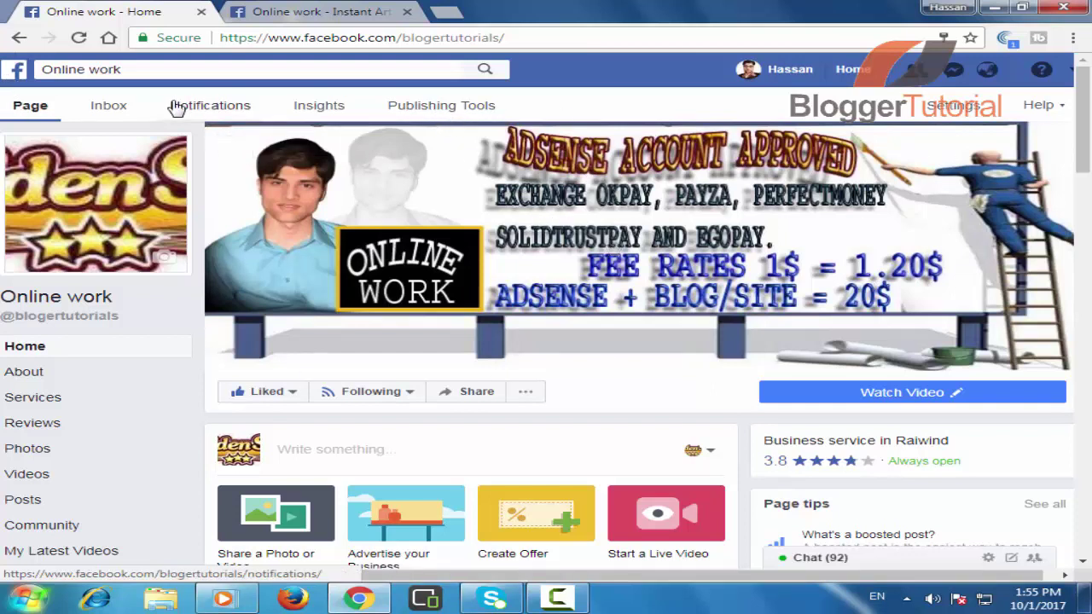
left_click(459, 110)
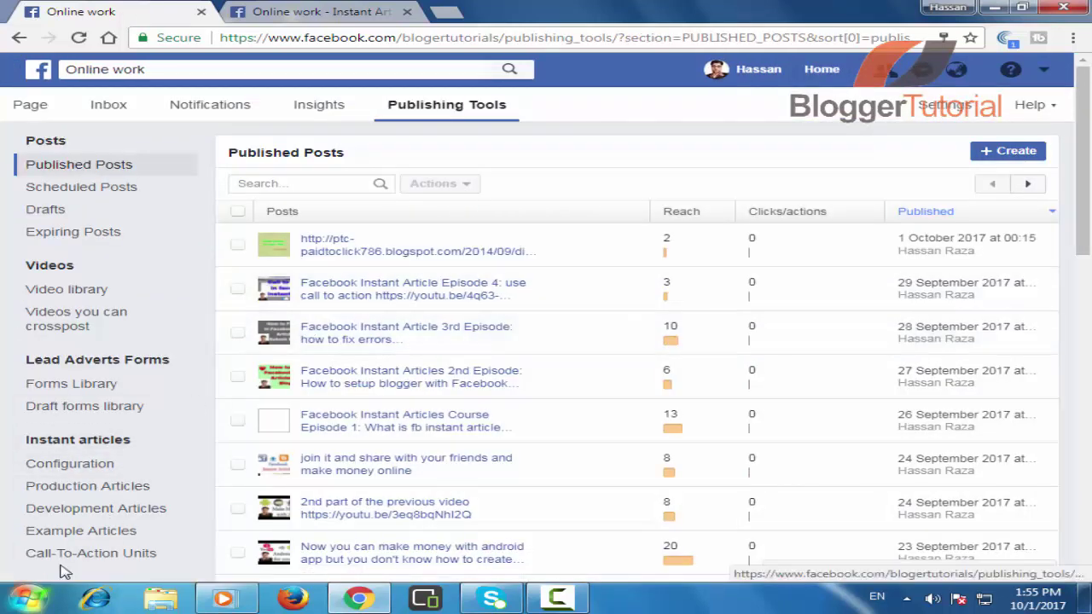
left_click(36, 437)
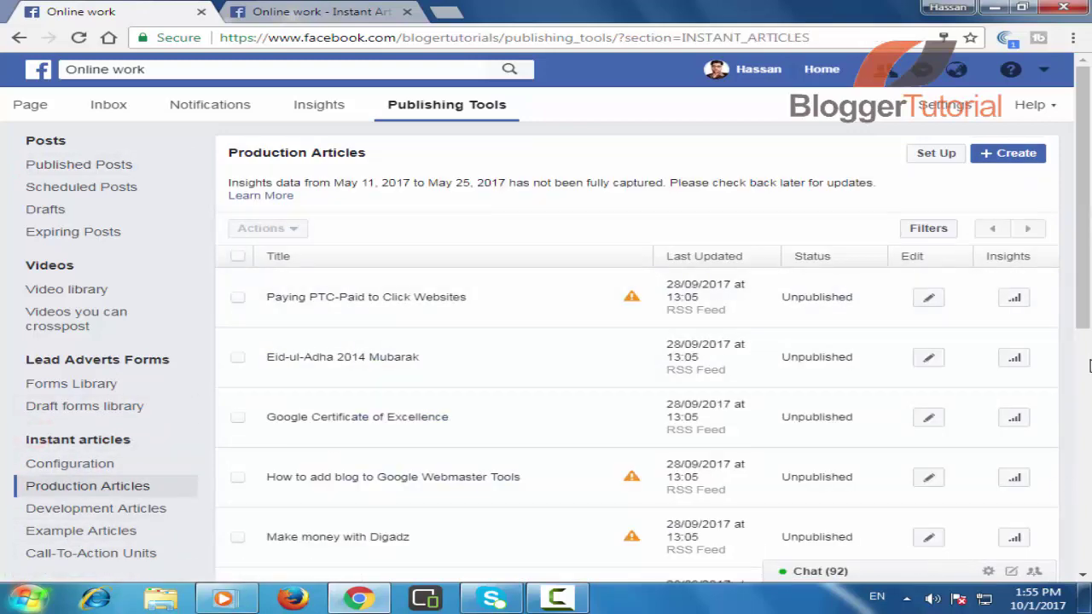
mouse_move(1083, 226)
left_mouse_down()
mouse_move(1084, 442)
mouse_move(1085, 179)
left_mouse_up()
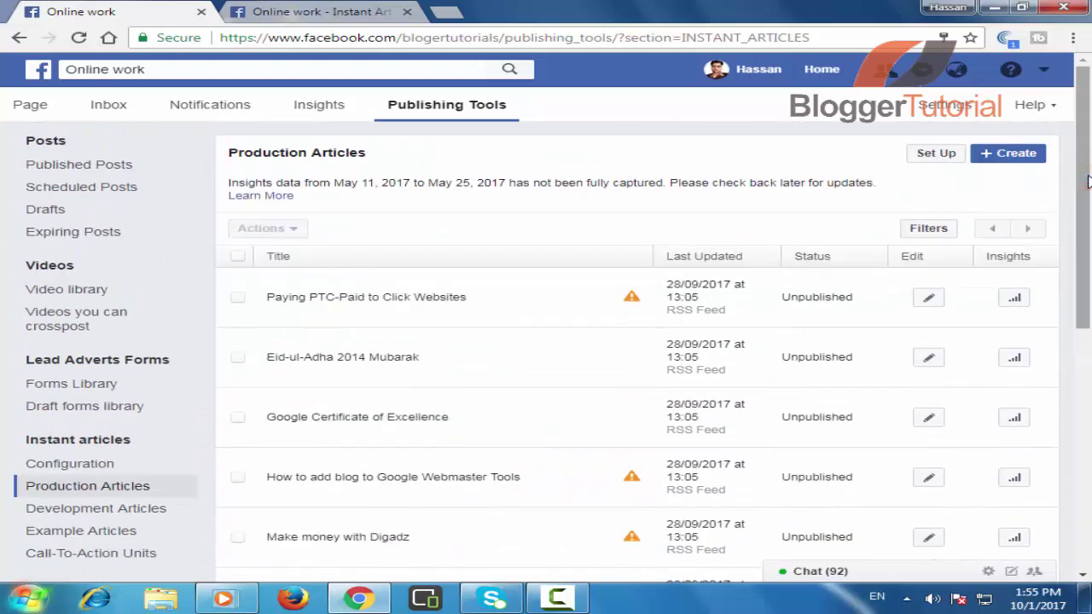
left_click(96, 464)
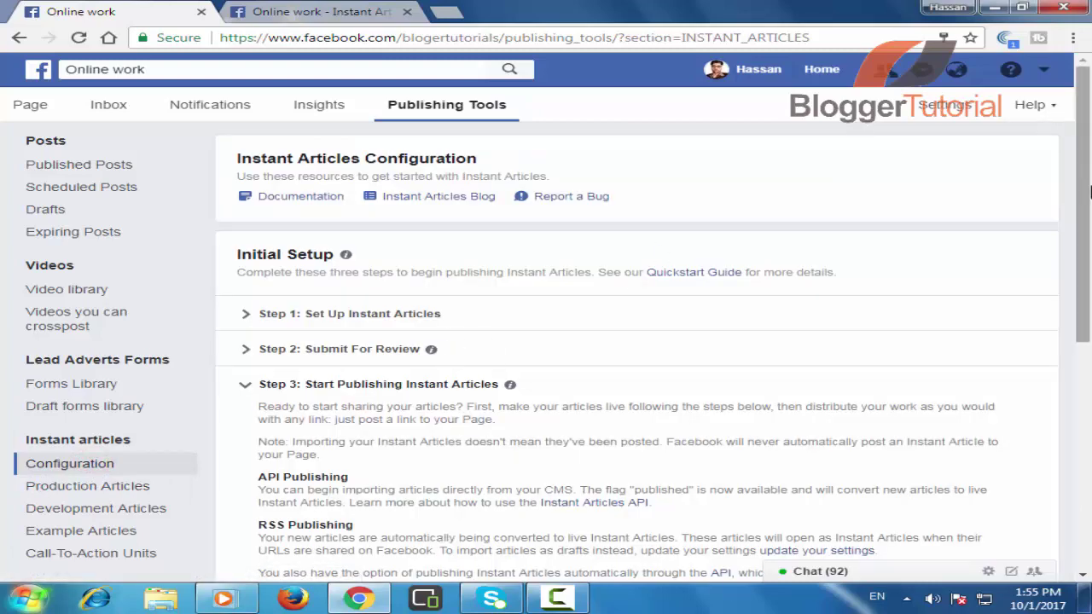
Expand the Audience Network section among the Instant Articles configuration tools.
left_click_drag(1085, 183, 1087, 221)
scroll(1087, 222, "down", 5)
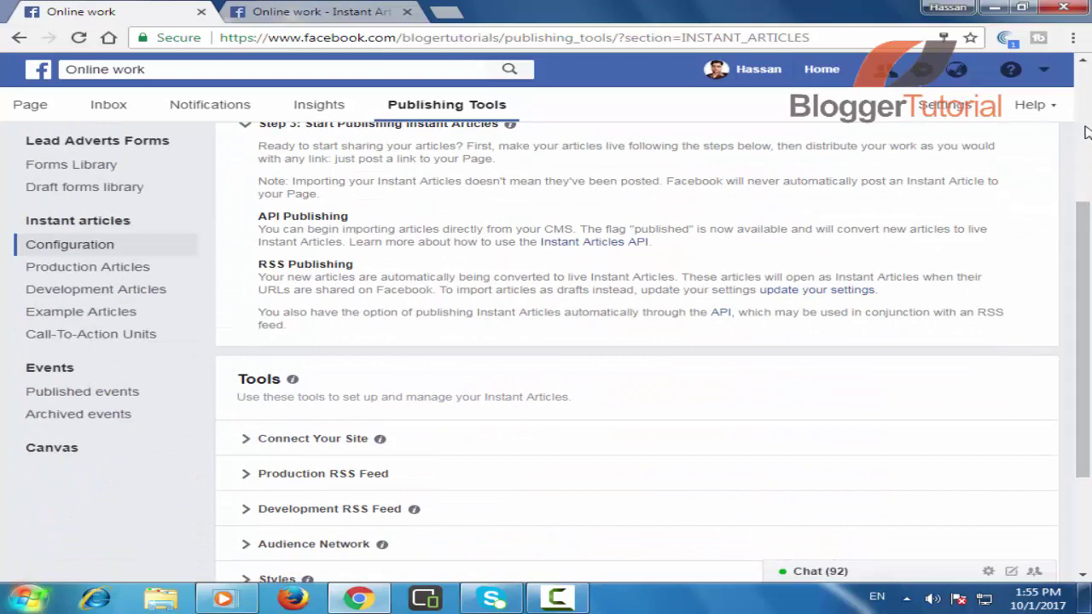
mouse_move(1087, 133)
left_mouse_down()
mouse_move(1086, 223)
mouse_move(1084, 185)
left_mouse_up()
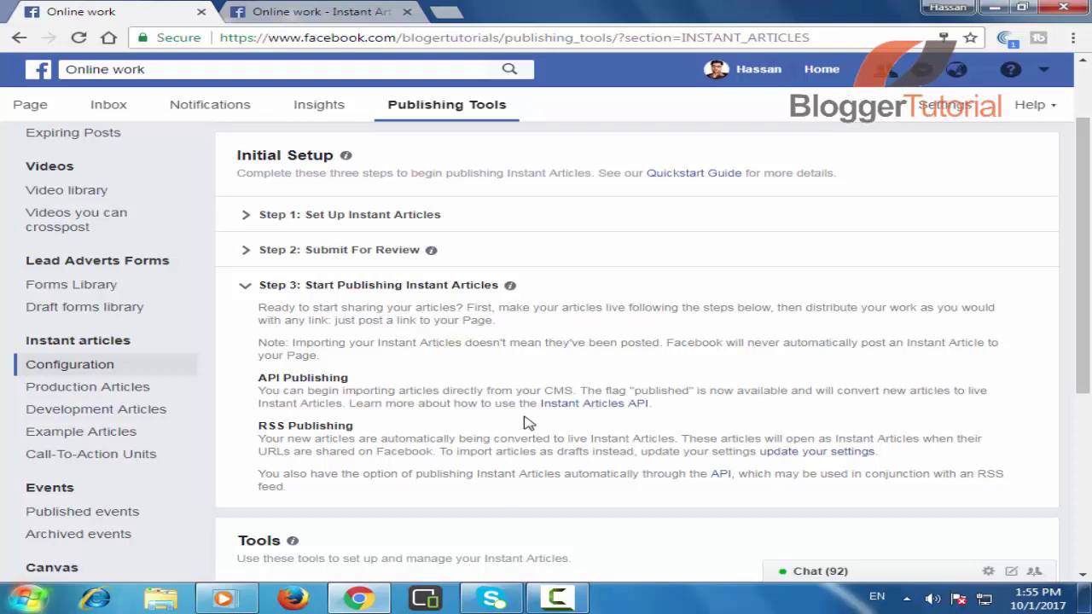
scroll(576, 360, "down", 3)
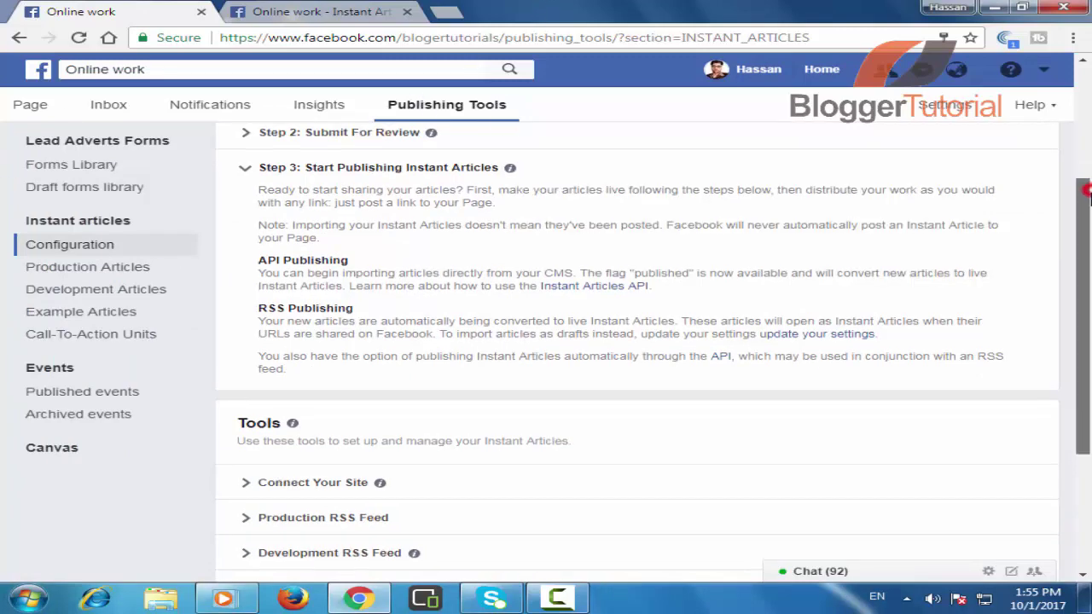
left_click_drag(1086, 213, 1087, 341)
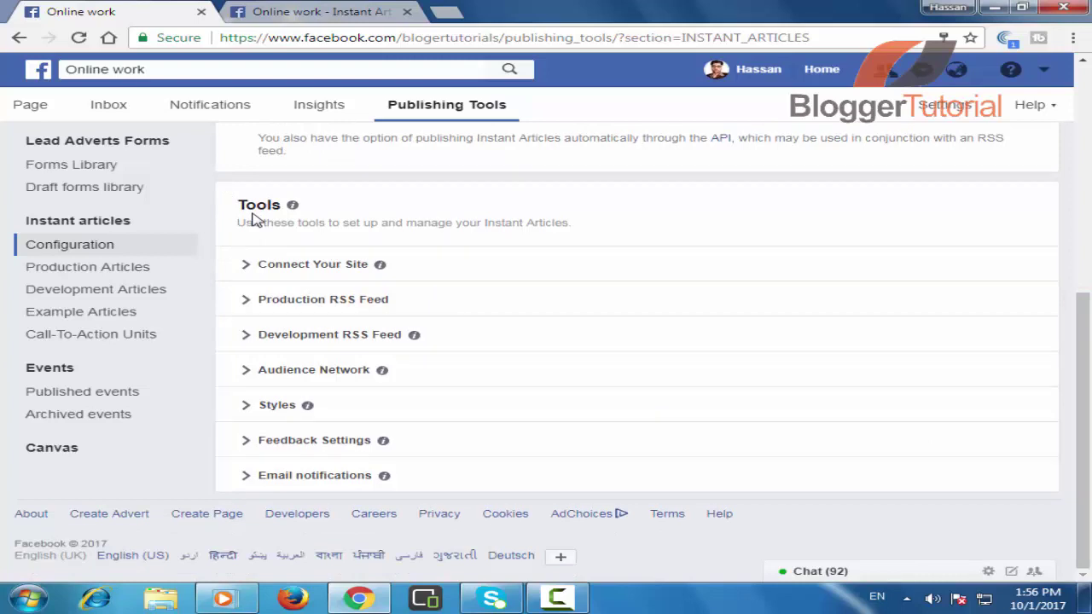
left_click(284, 371)
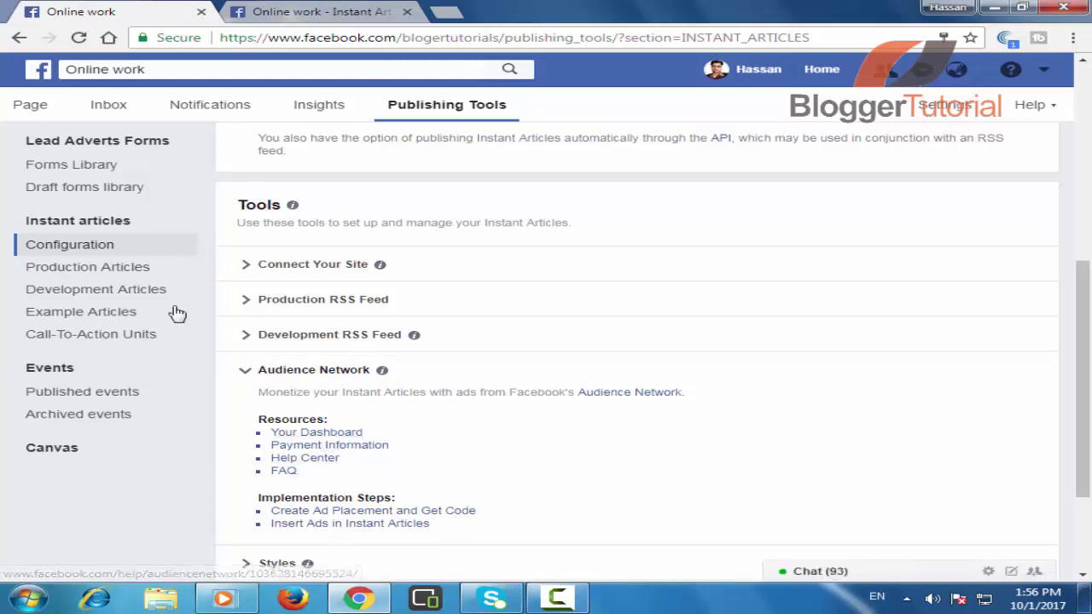
View the Audience Network performance page of the Instant Articles app, and return to the page's Instant Articles configuration.
left_click(246, 12)
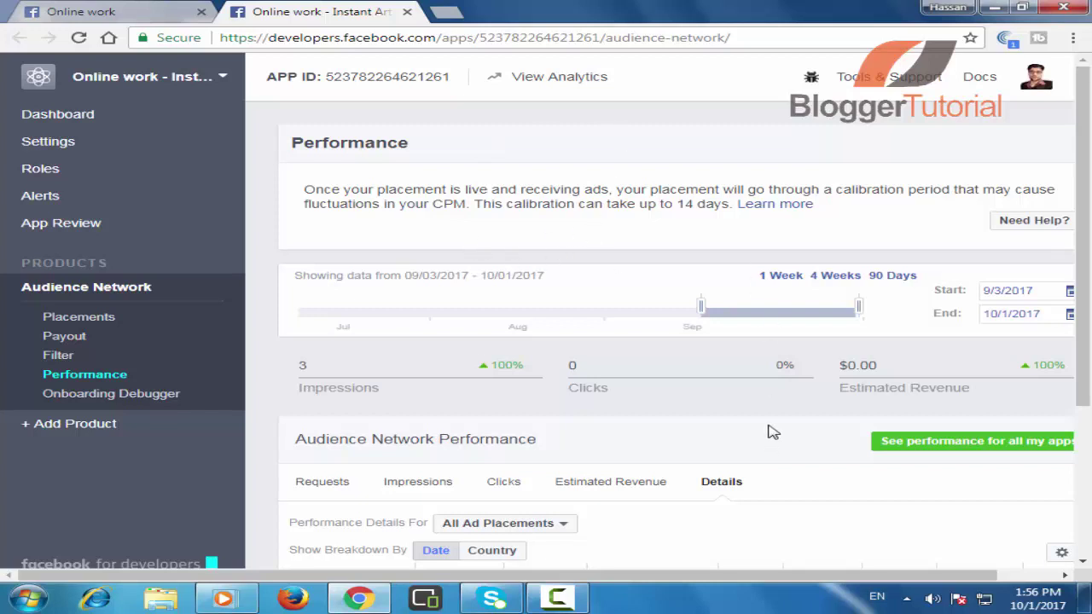
left_click(81, 12)
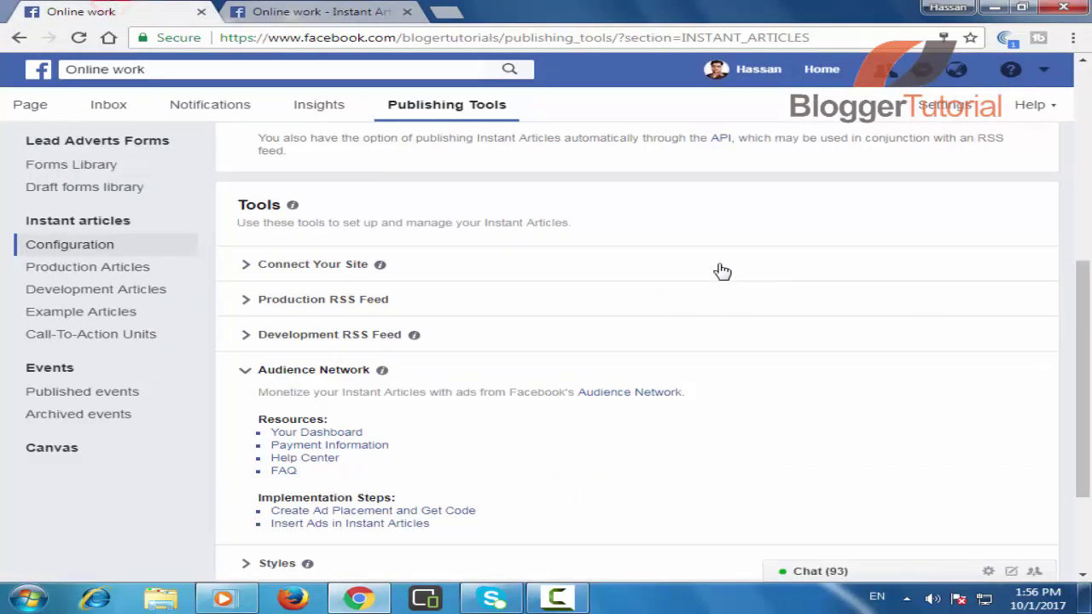
left_click(380, 10)
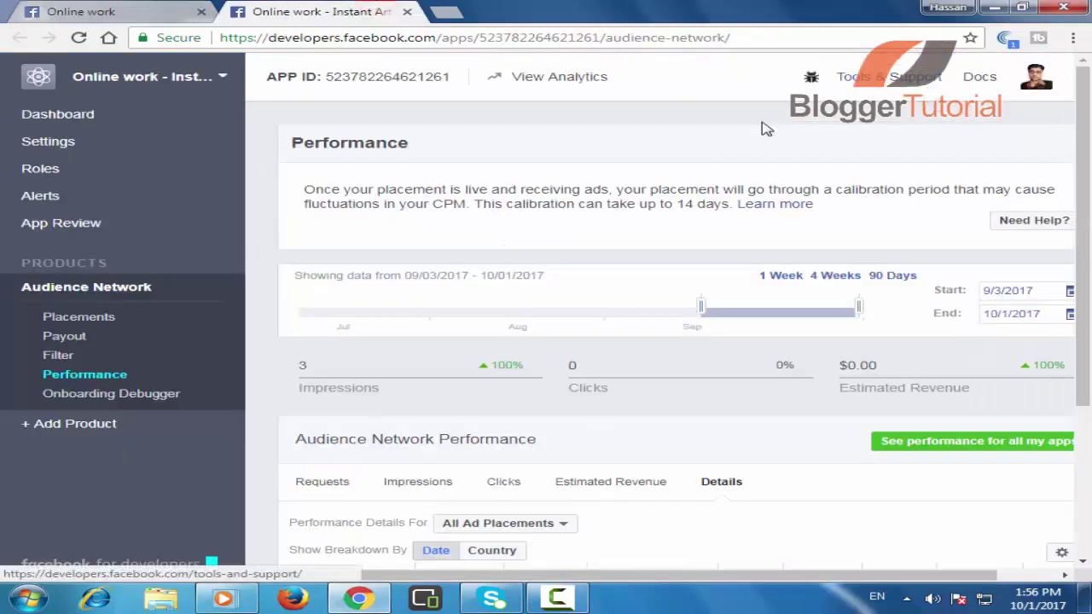
left_click(78, 10)
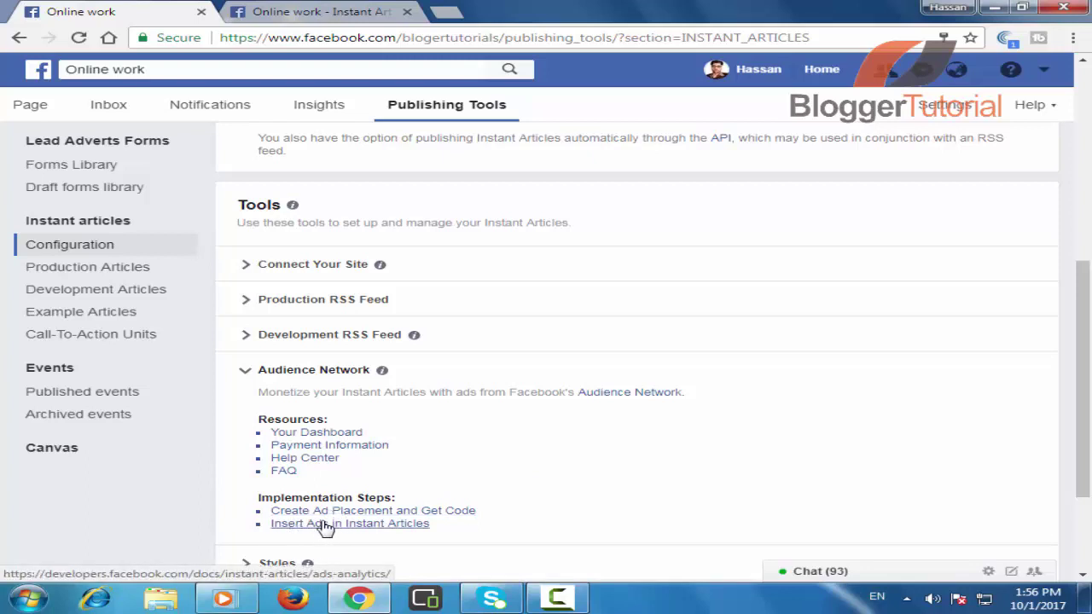
Open the Insert Ads in Instant Articles documentation, view Ad Placement, and go to the Audience Network guide's Auto Placing Audience Network Ads section.
left_click(369, 526)
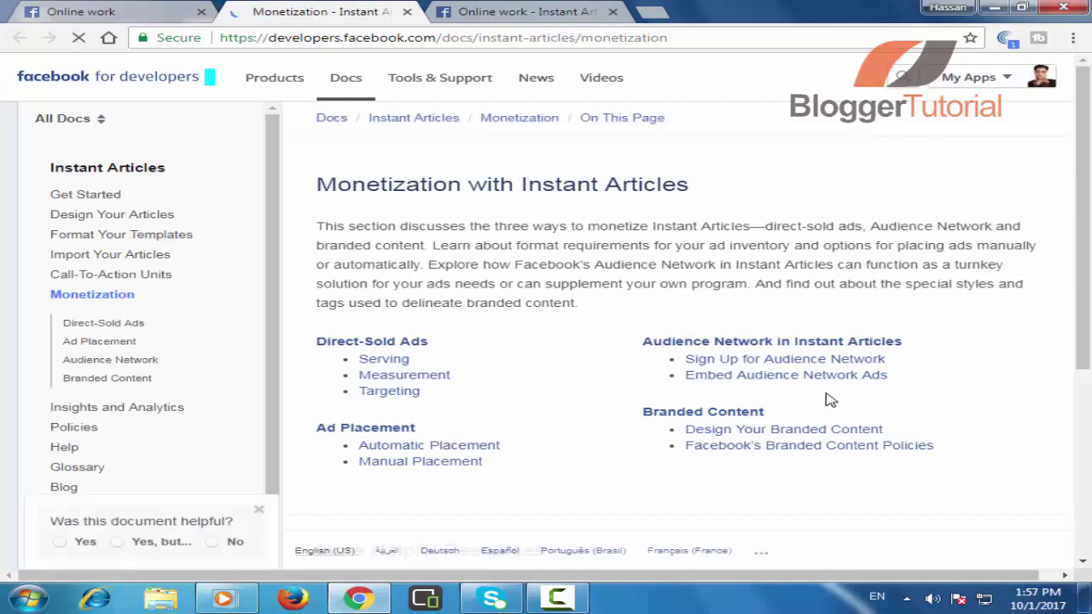
left_click(74, 346)
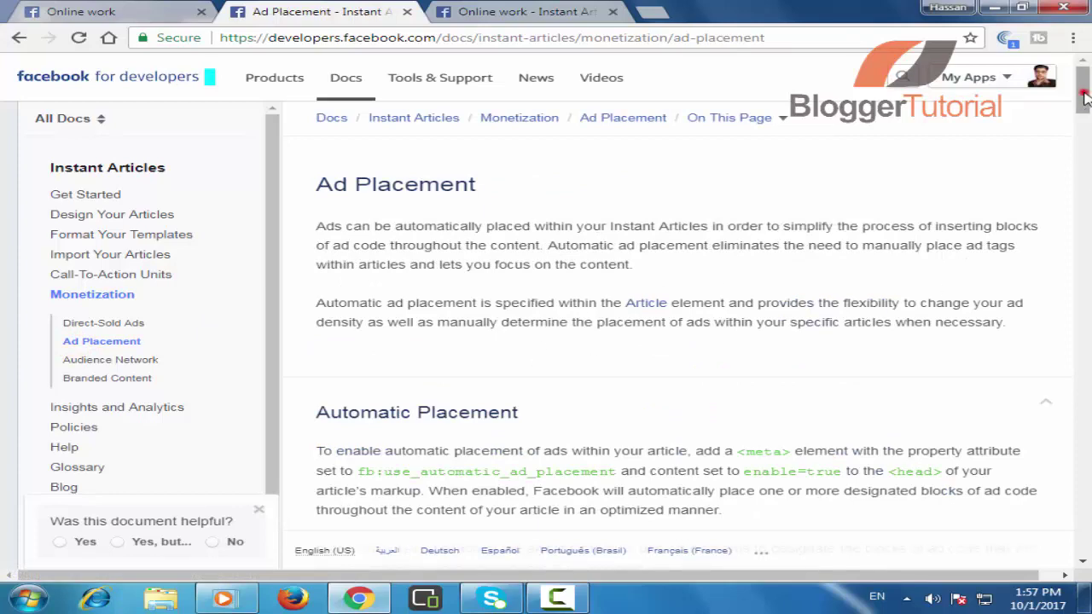
left_click_drag(1084, 98, 1082, 154)
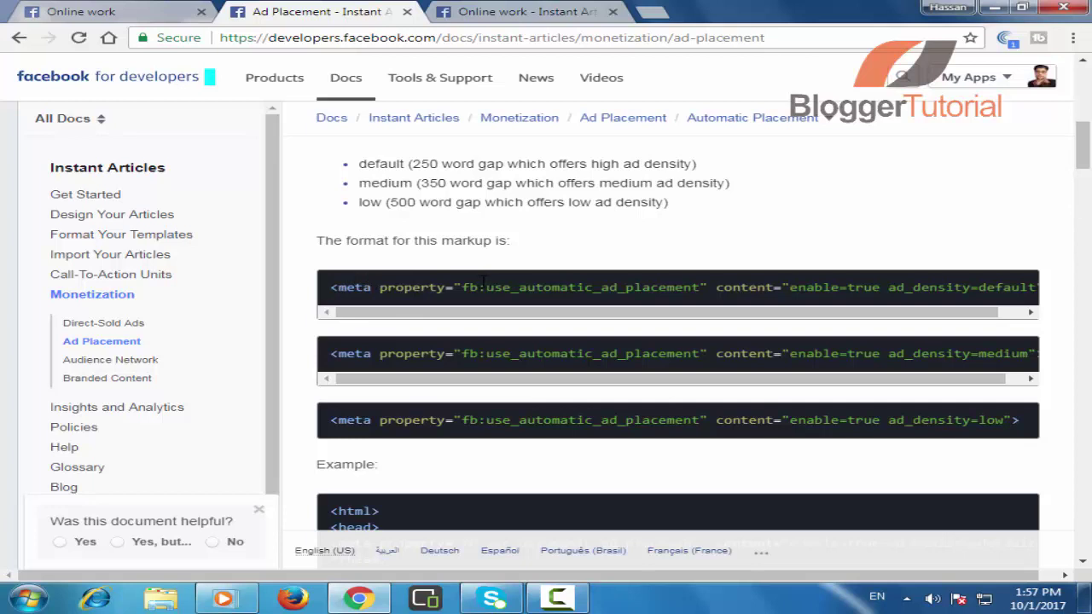
left_click(107, 360)
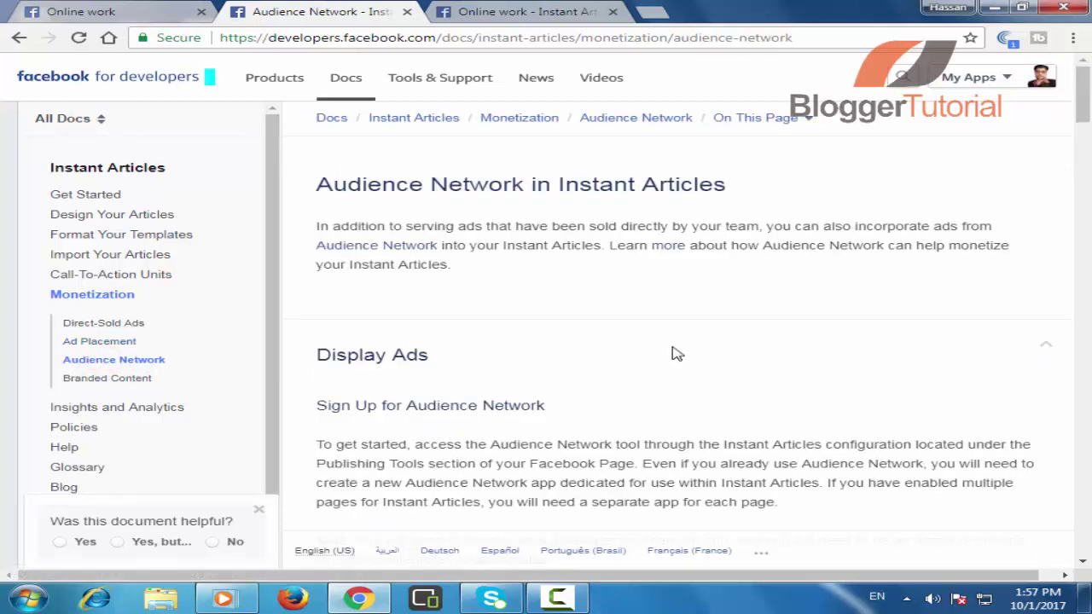
left_click_drag(1083, 72, 1084, 198)
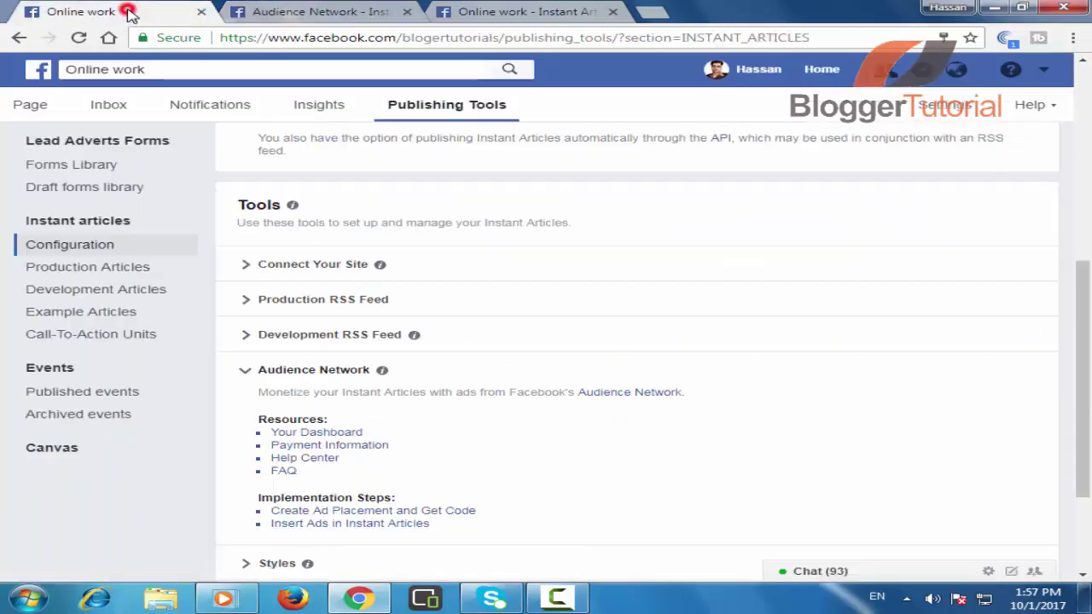
Copy the fb:use_automatic_ad_placement meta element from the Auto Placing Audience Network Ads section of the documentation.
left_click(127, 15)
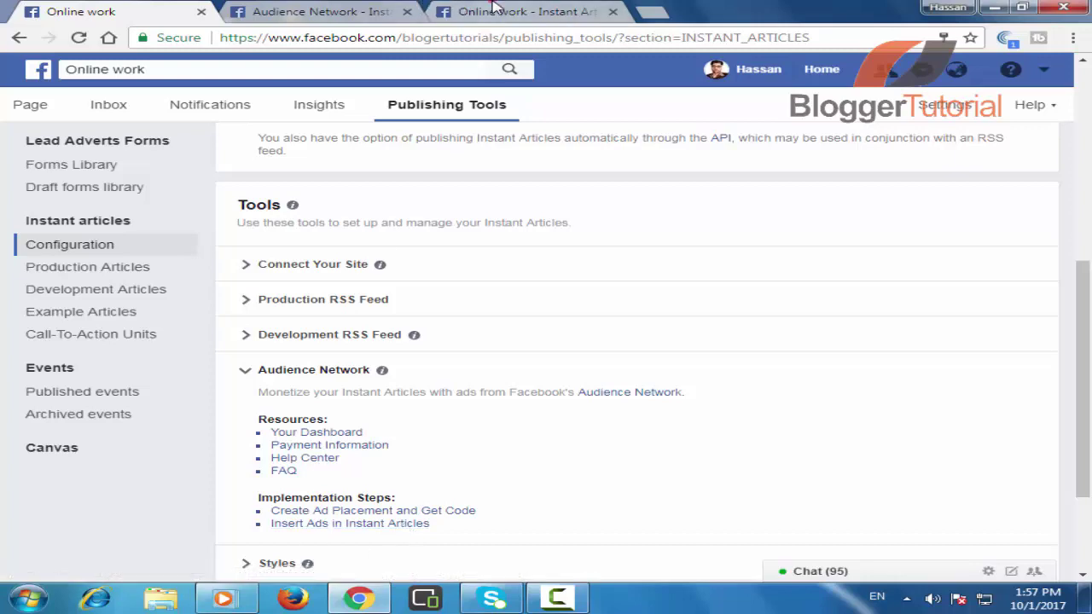
left_click(452, 10)
left_click(384, 11)
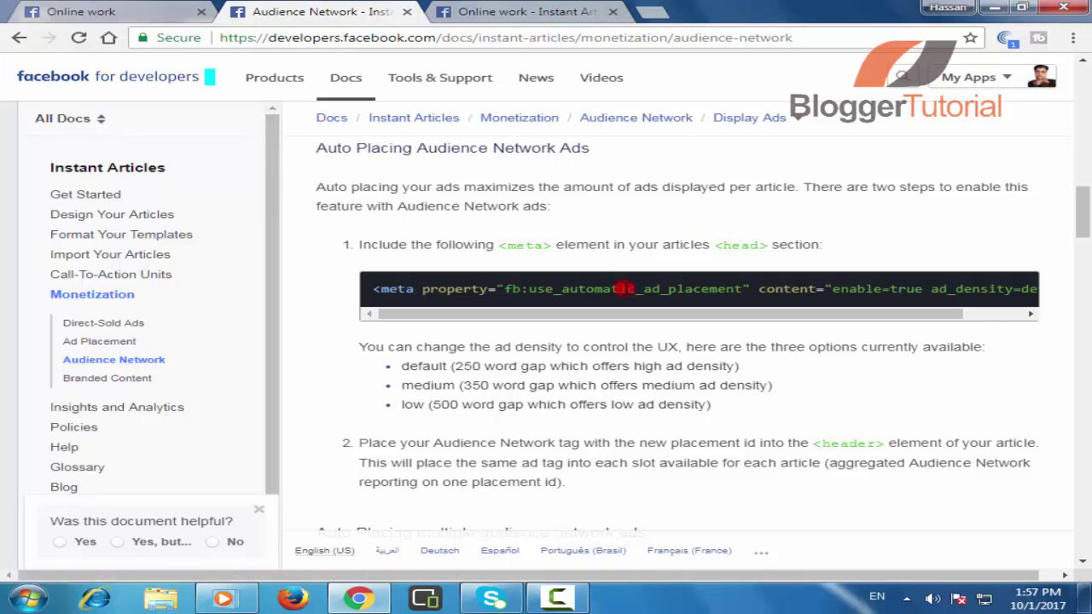
double_click(623, 289)
triple_click(623, 289)
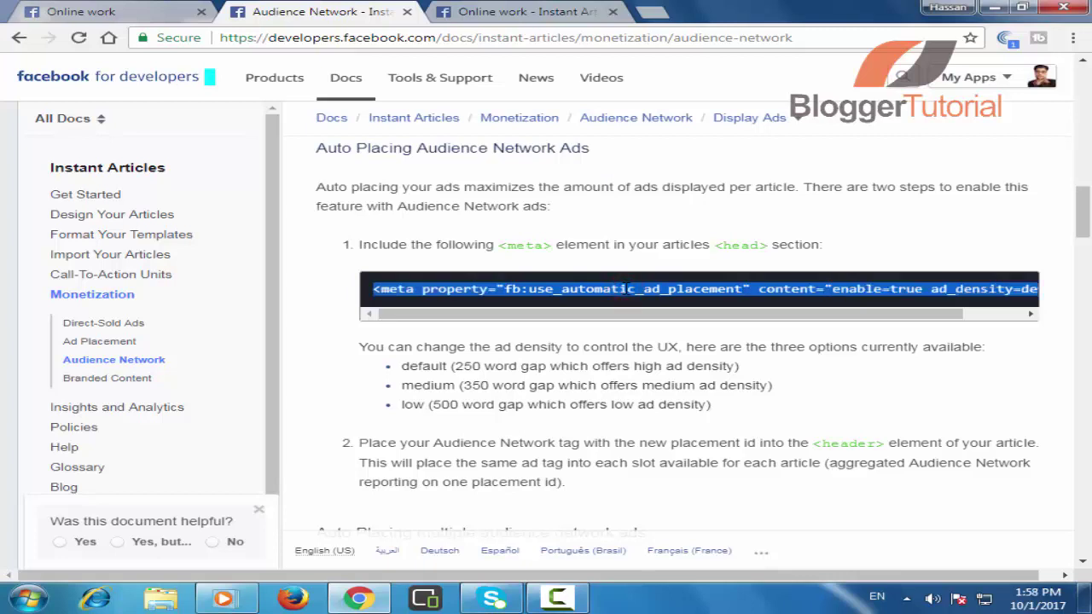
right_click(631, 288)
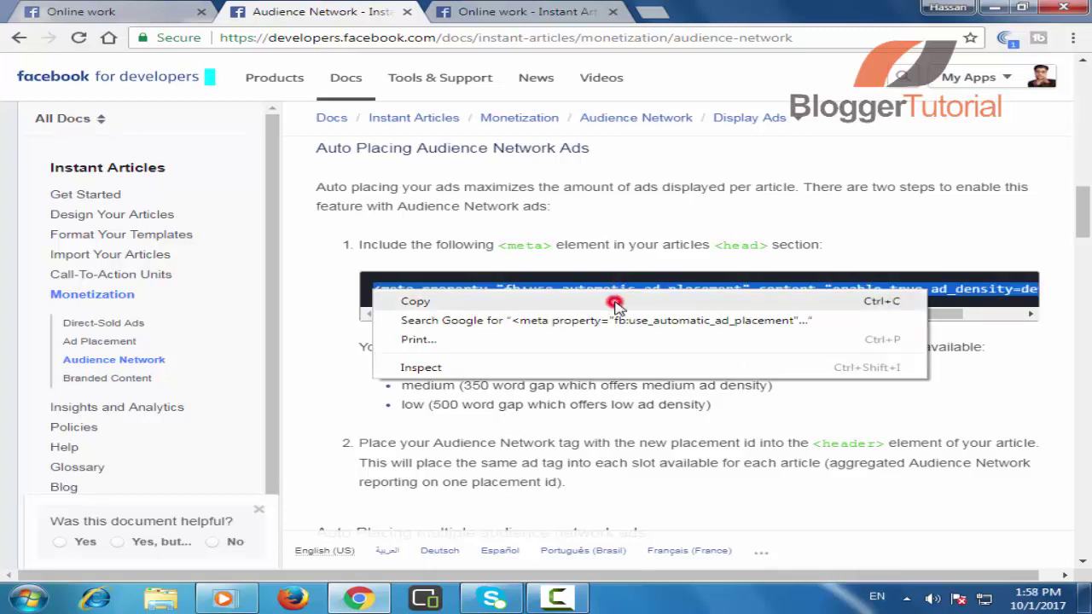
left_click(616, 303)
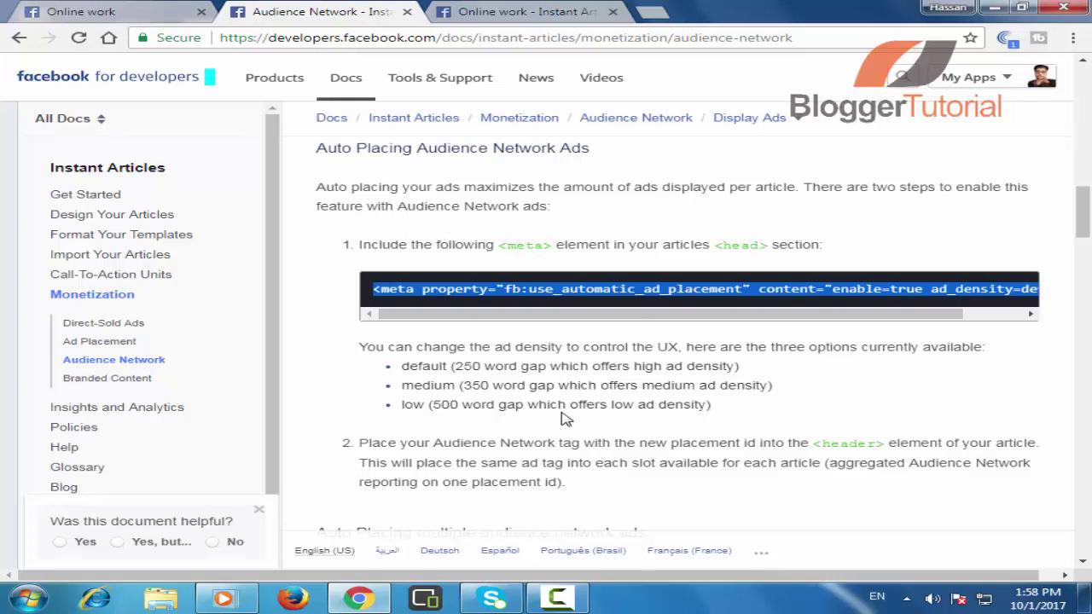
Open the production article "How to Setup a Bitcoin Wallet with Blockchain" for editing.
left_click(47, 10)
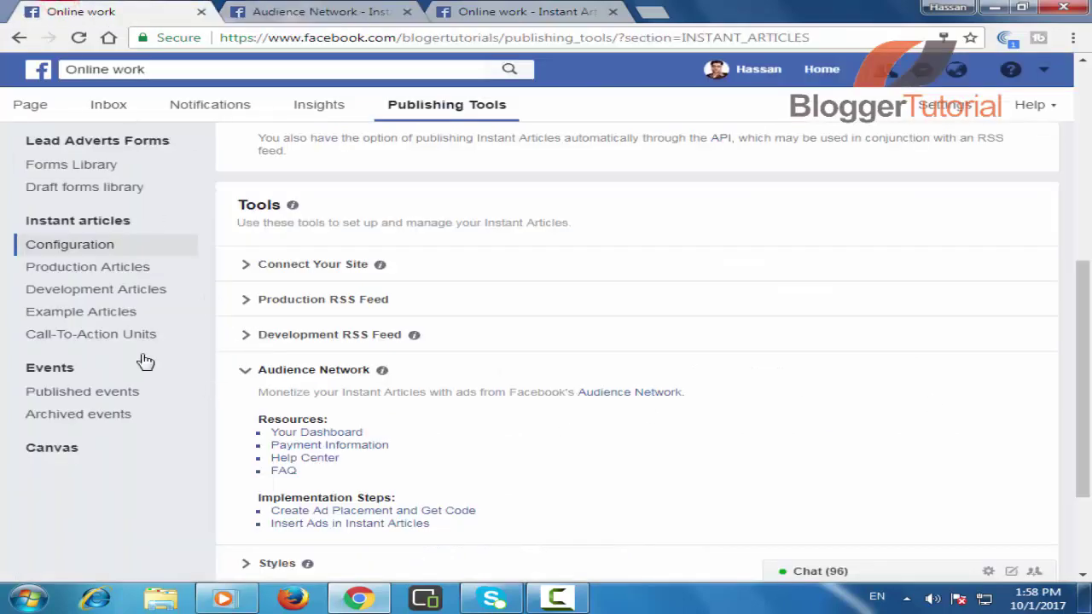
left_click(78, 273)
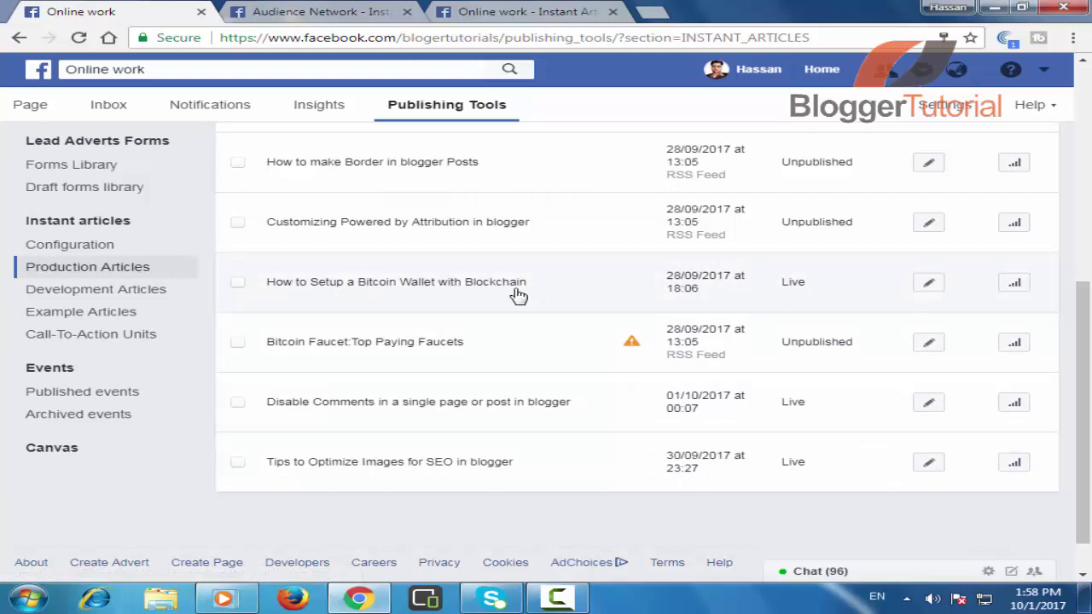
left_click(932, 284)
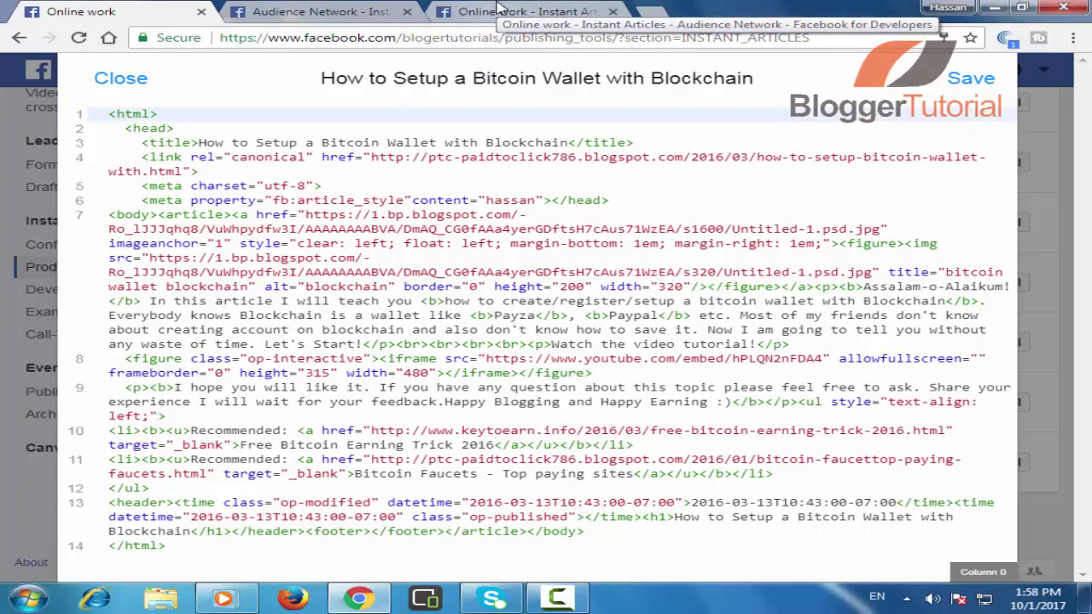
Paste the copied automatic ad placement meta element on a new line directly after the article's opening <head> tag.
left_click(199, 132)
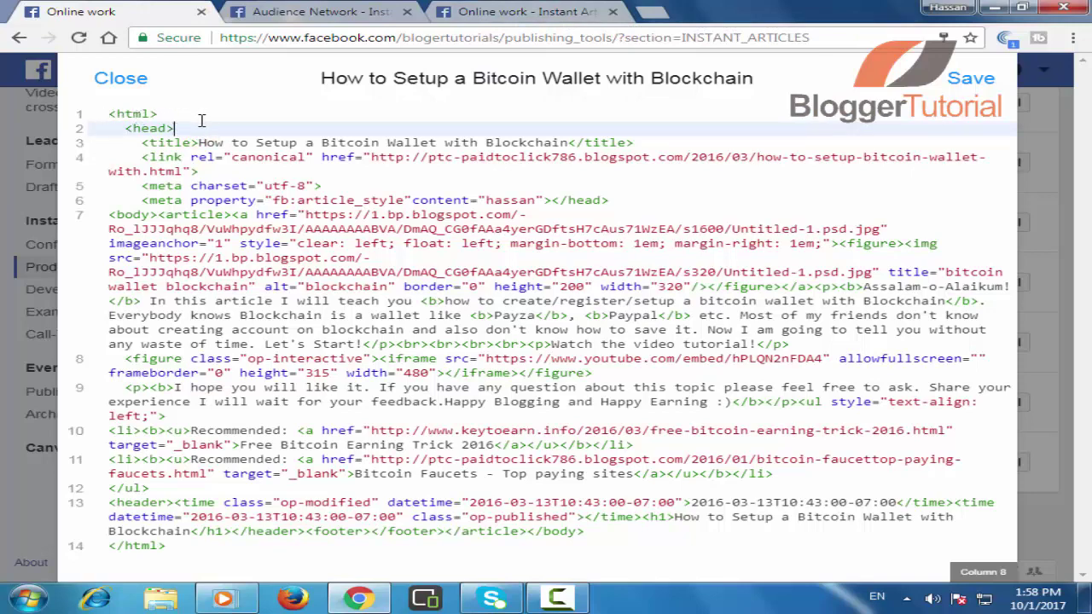
key("Return")
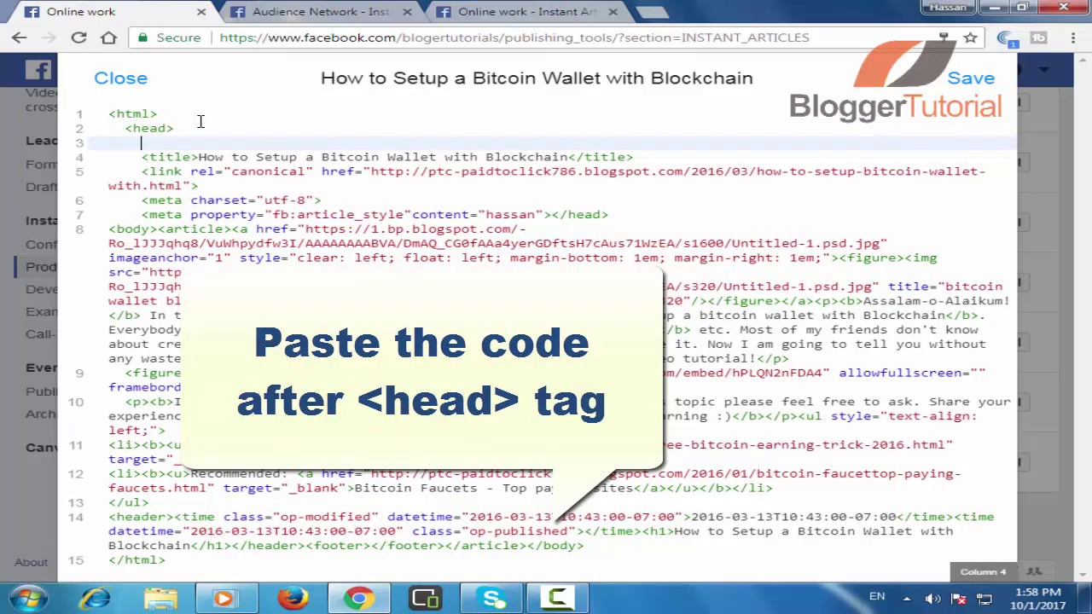
key("ctrl+v")
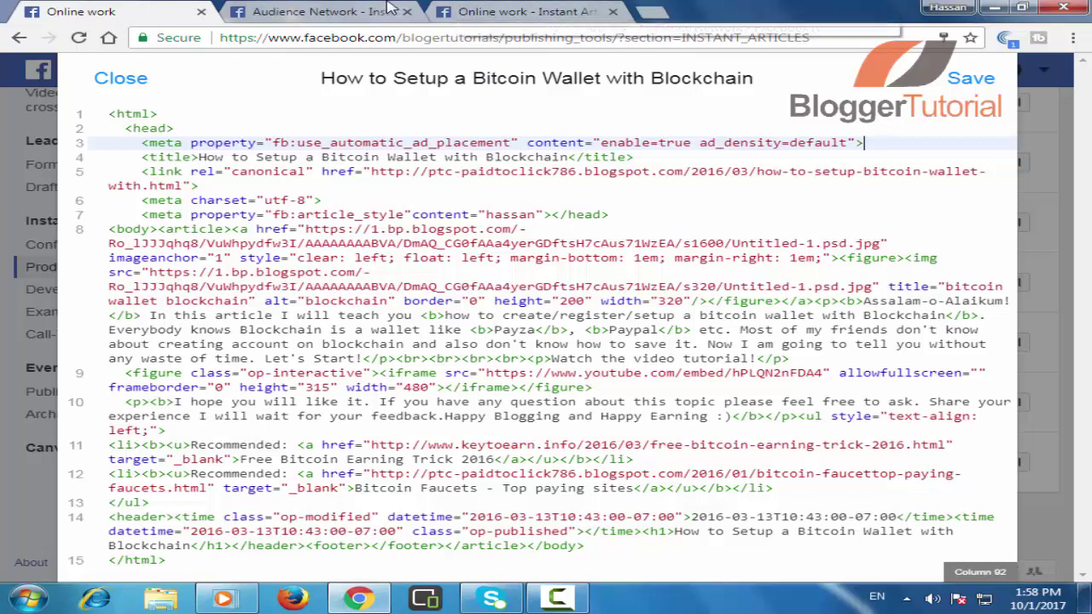
Copy the Instant Articles integration code of the "inside post" ad placement from the app's Audience Network placements.
left_click(471, 10)
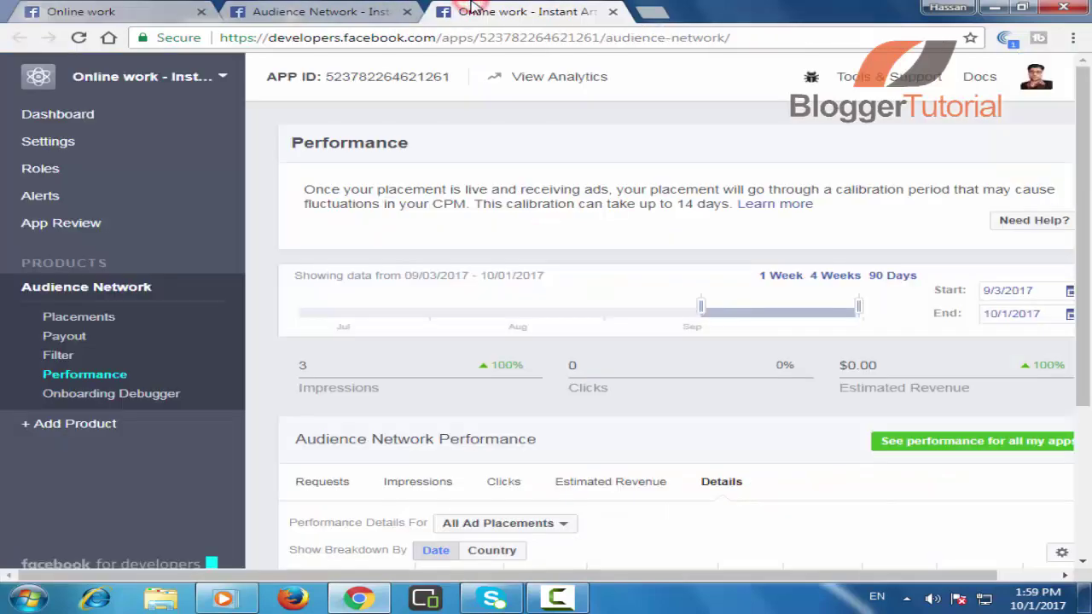
left_click(79, 319)
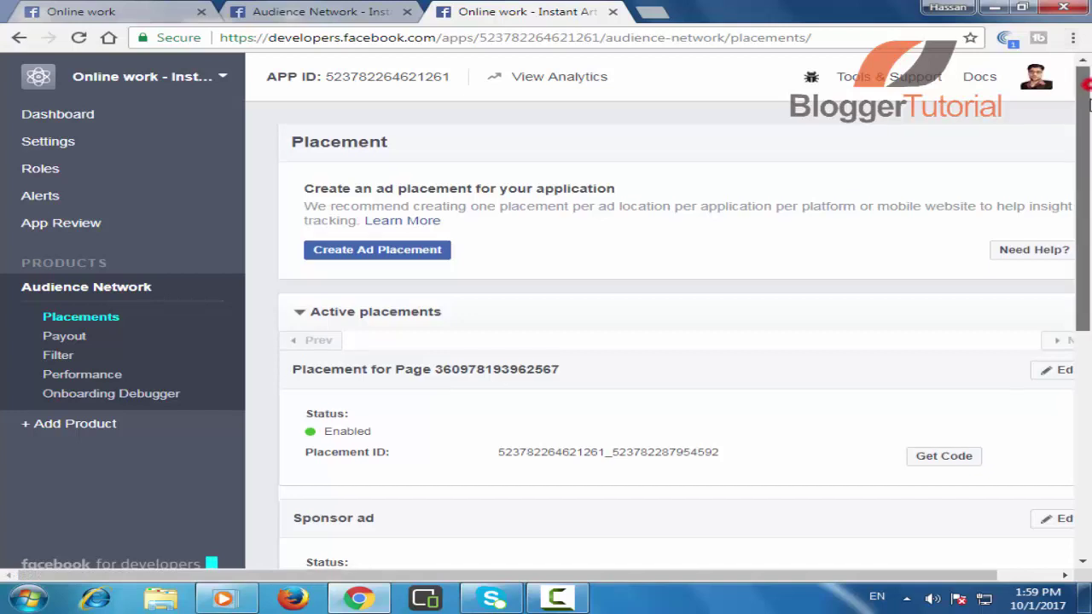
left_click_drag(1086, 77, 1080, 166)
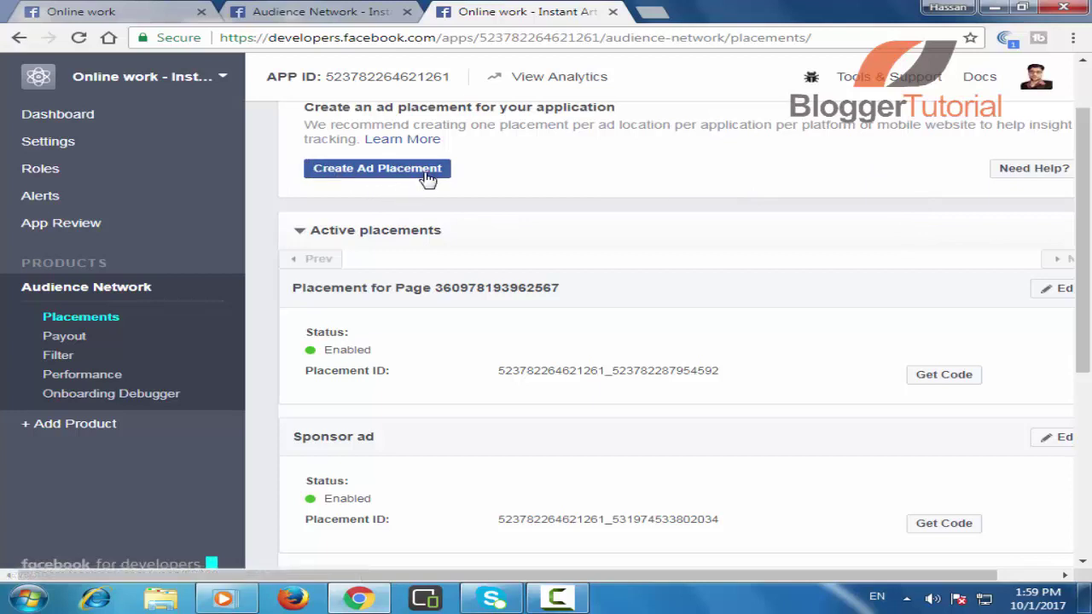
left_click_drag(1085, 183, 1085, 320)
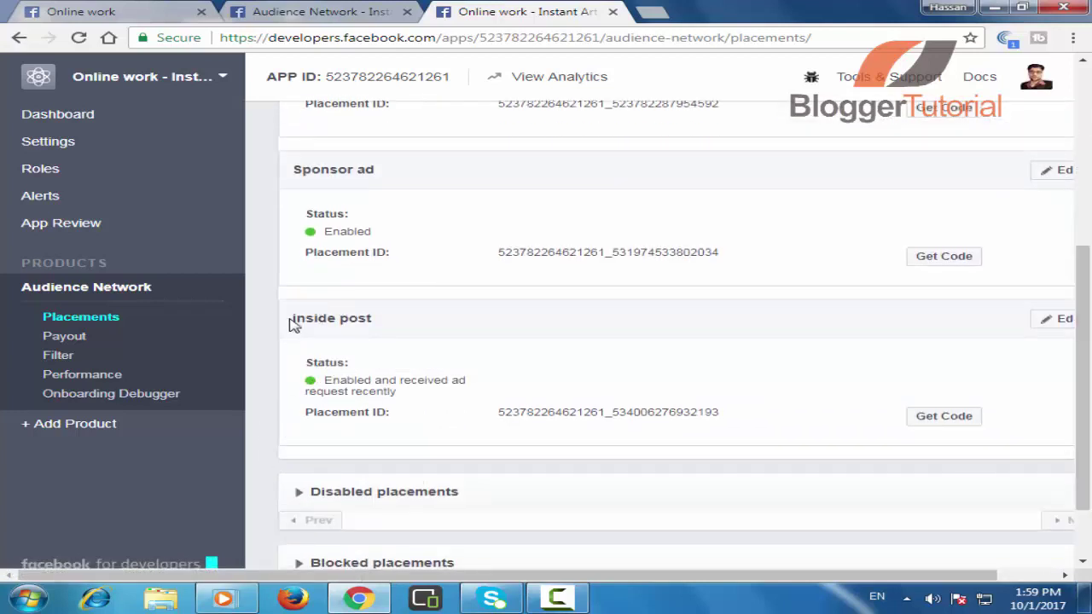
left_click_drag(291, 324, 379, 324)
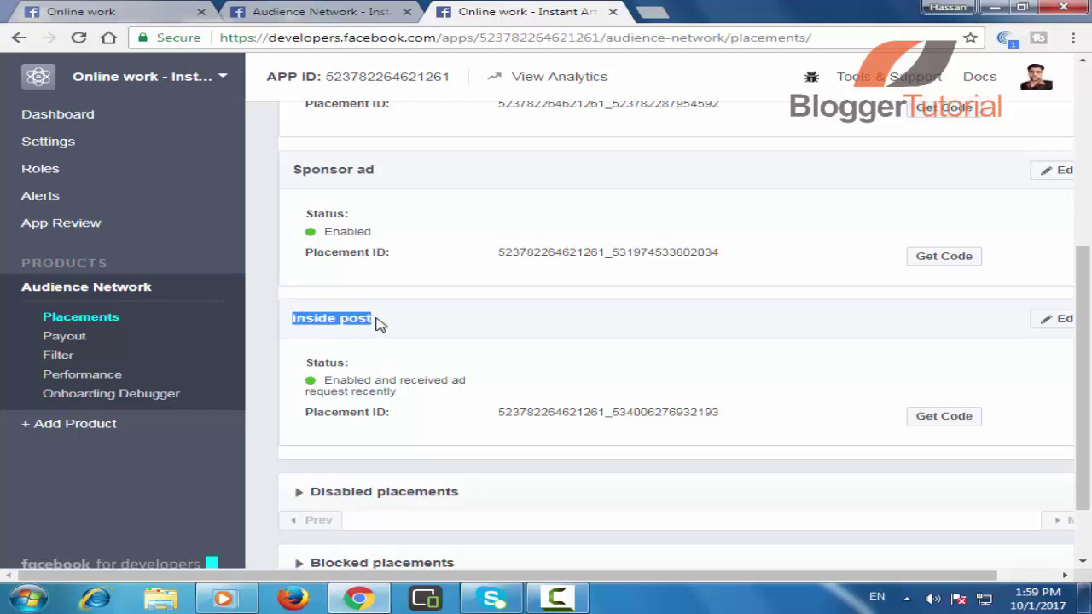
left_click(945, 417)
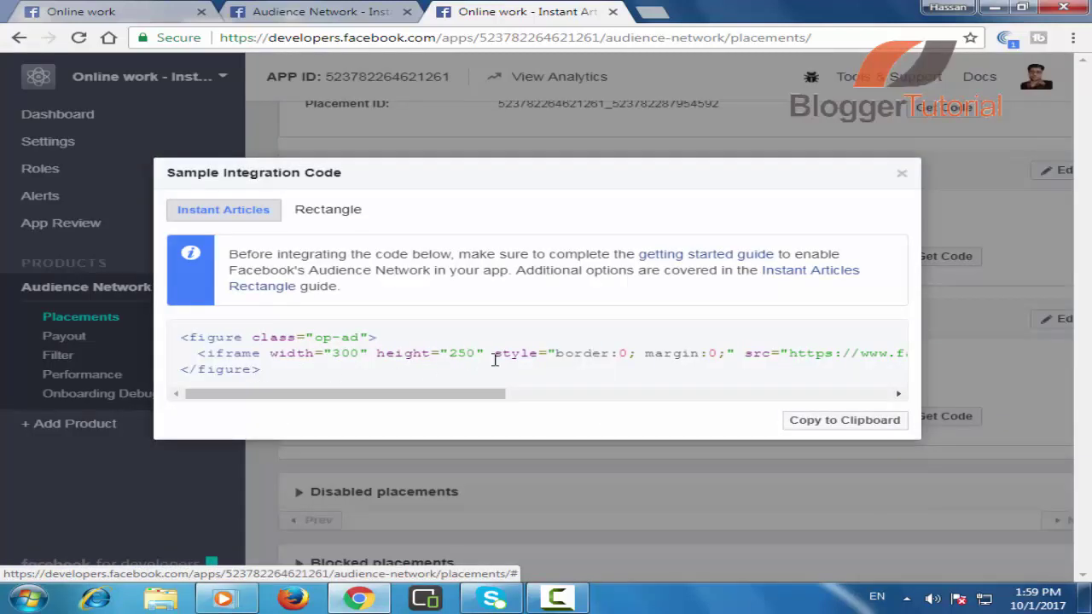
left_click(862, 428)
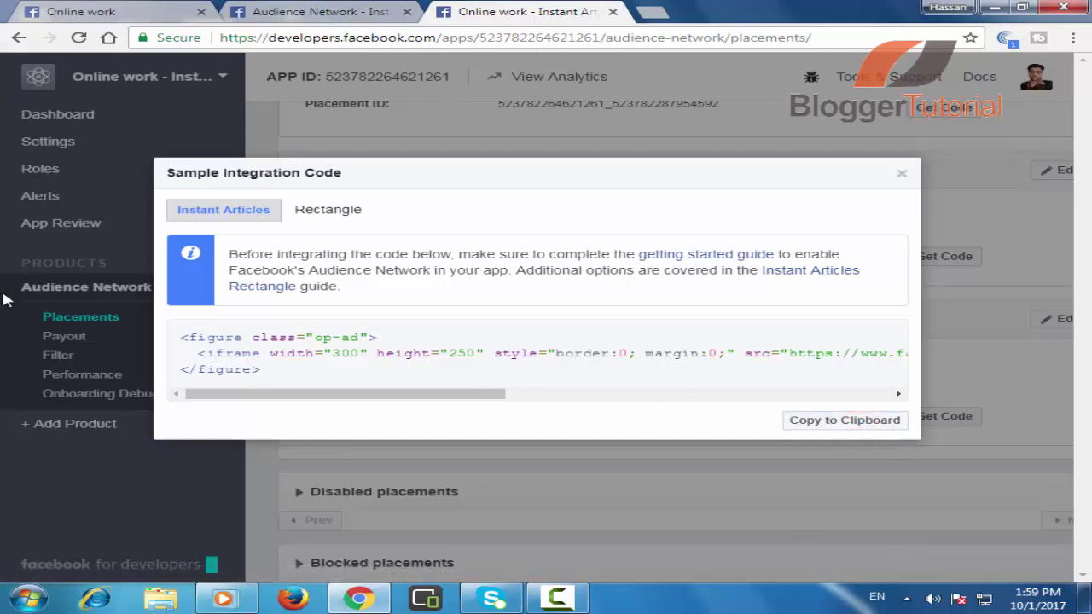
Paste the copied ad placement code directly after the opening <header> tag in the article "How to Setup a Bitcoin Wallet with Blockchain".
left_click(150, 11)
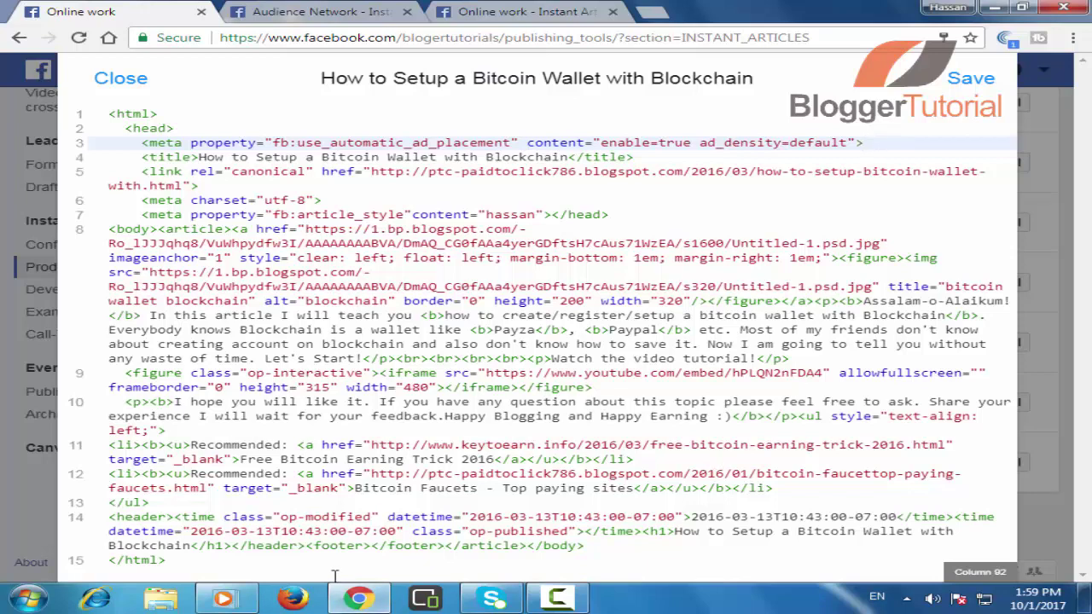
left_click(174, 518)
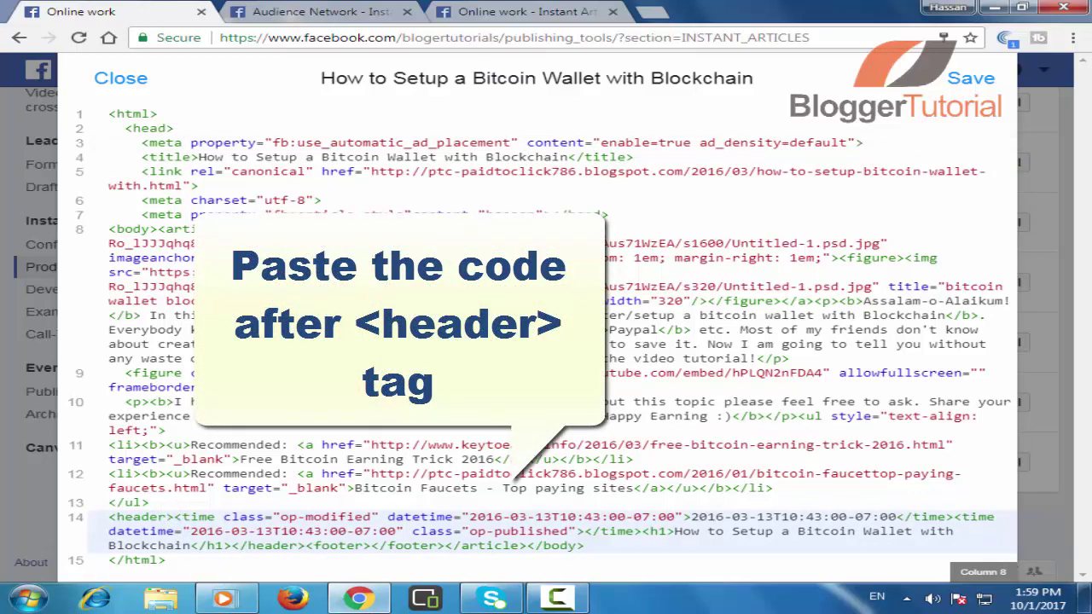
key("ctrl+v")
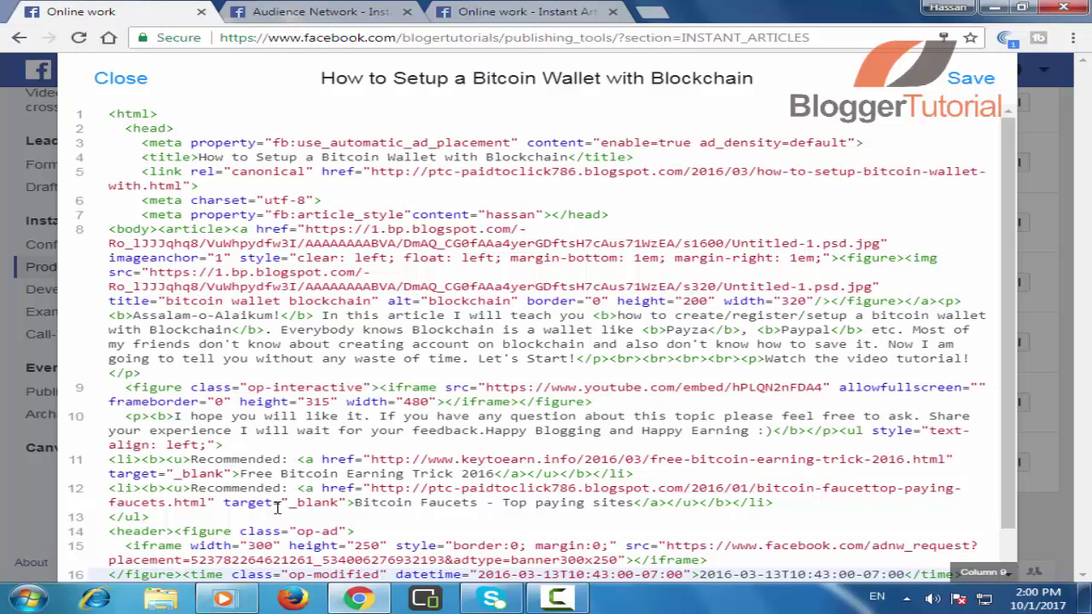
Save the edited article, accepting that it is unpublished, and close the editor.
left_click(973, 81)
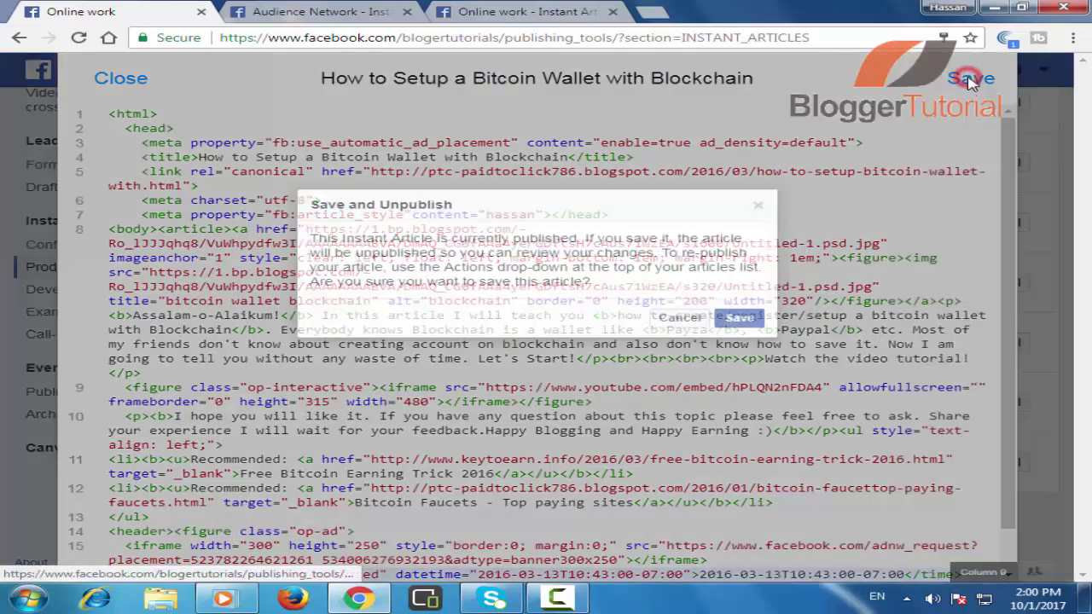
left_click(739, 318)
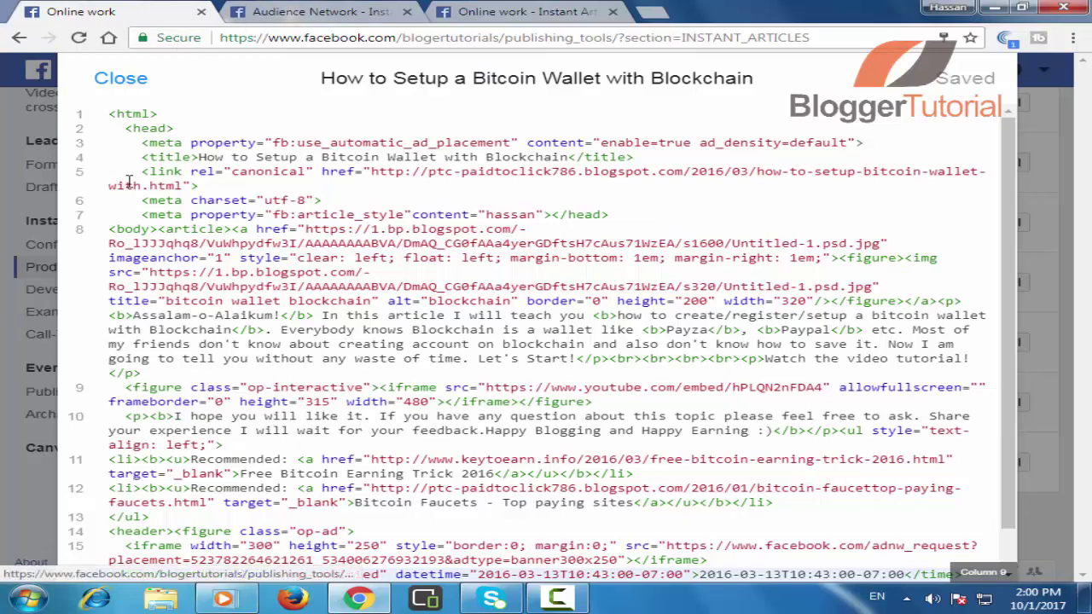
left_click(126, 78)
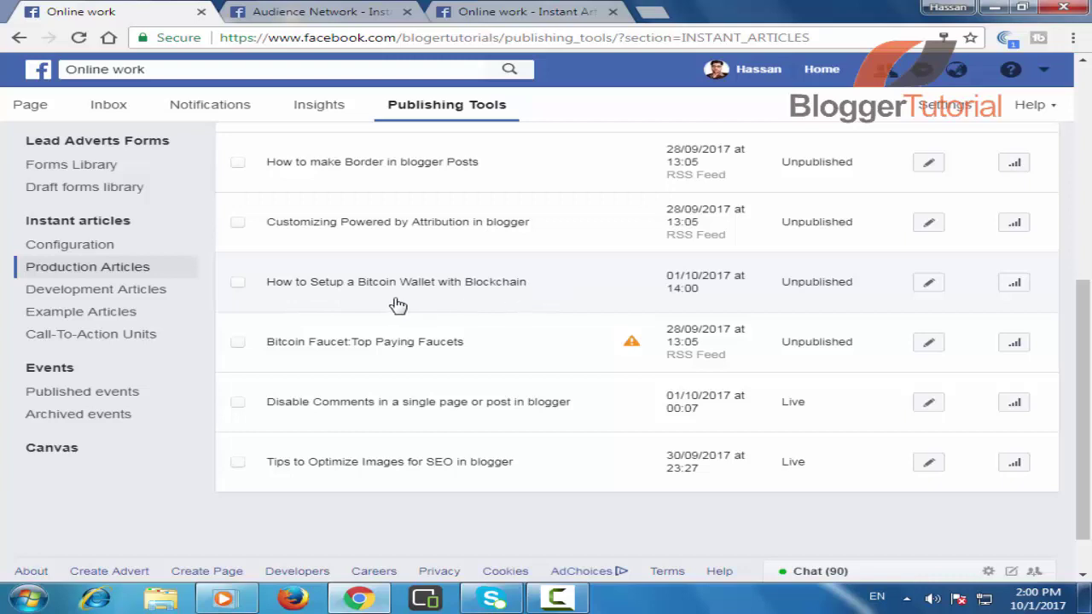
Publish the production article "How to Setup a Bitcoin Wallet with Blockchain" and check its status in the article list.
left_click(238, 282)
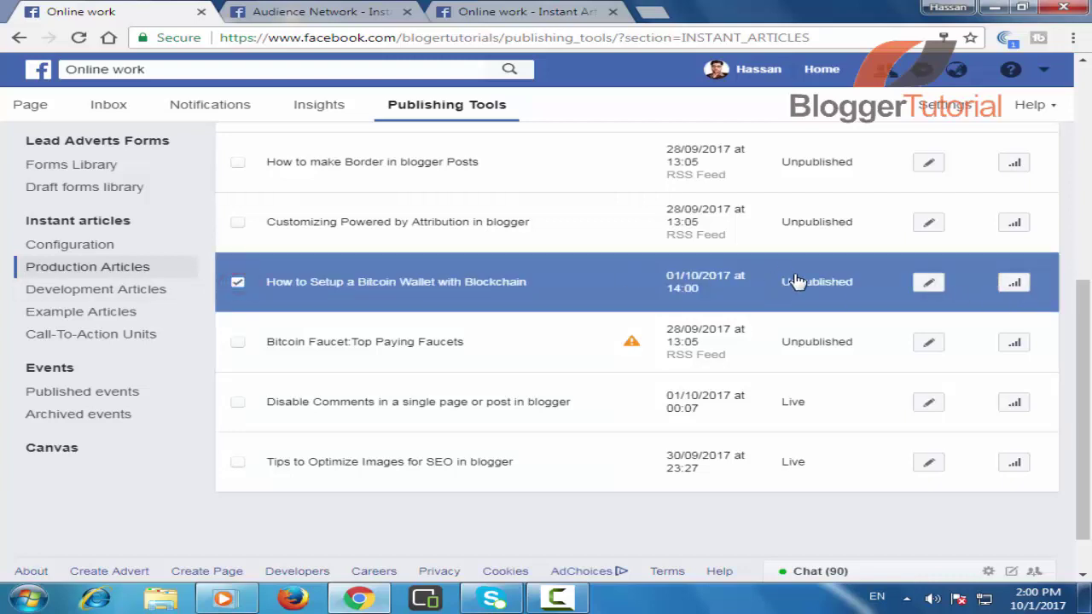
left_click(1087, 261)
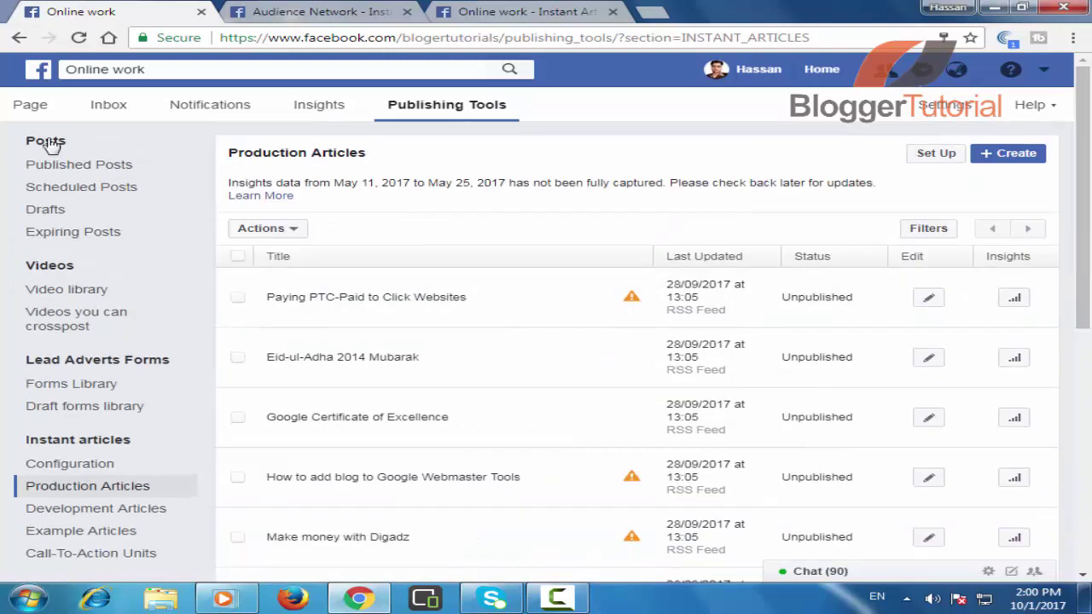
left_click(256, 232)
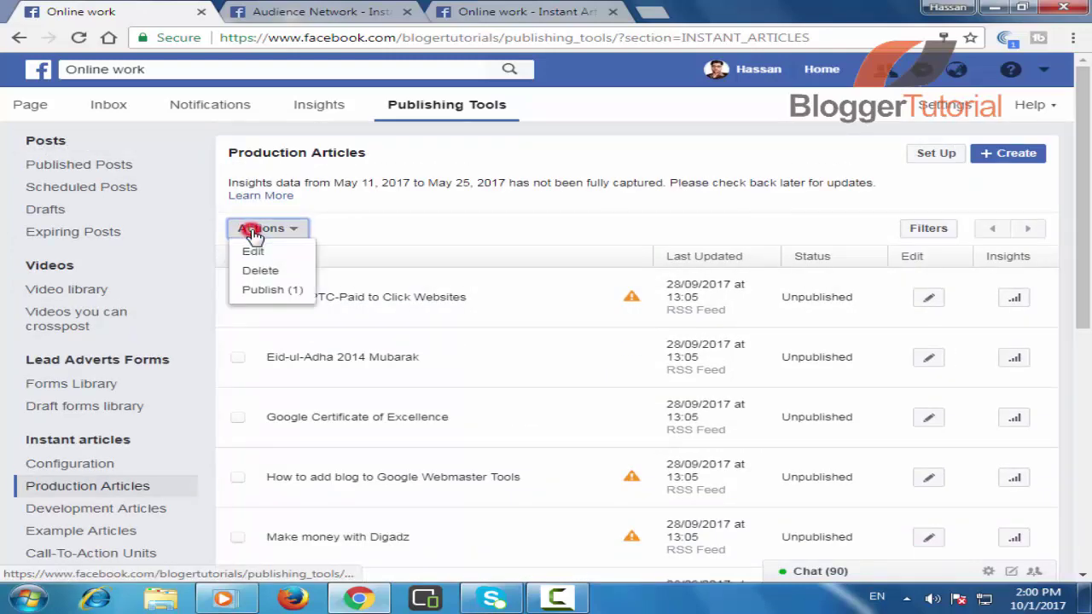
left_click(256, 291)
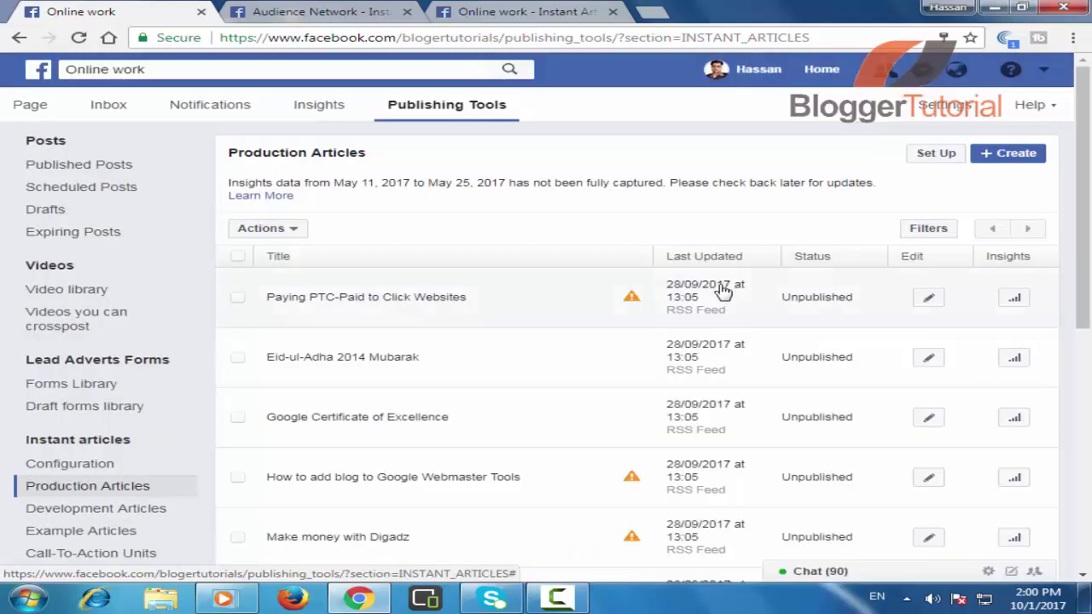
scroll(1088, 333, "down", 2)
scroll(1088, 332, "down", 2)
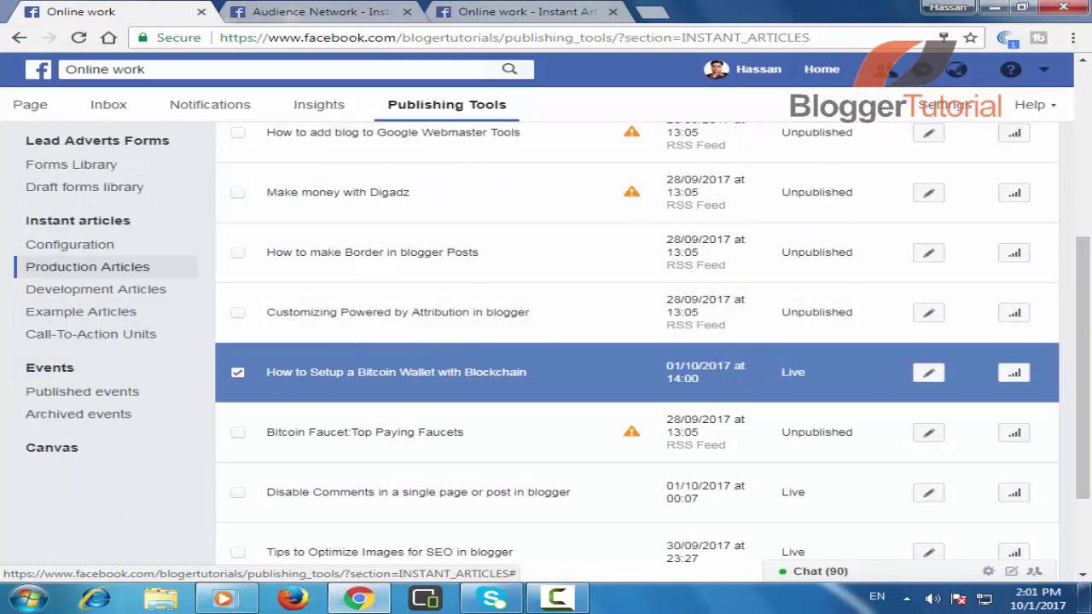
Open the Facebook page's home and look through its published posts.
left_click(36, 111)
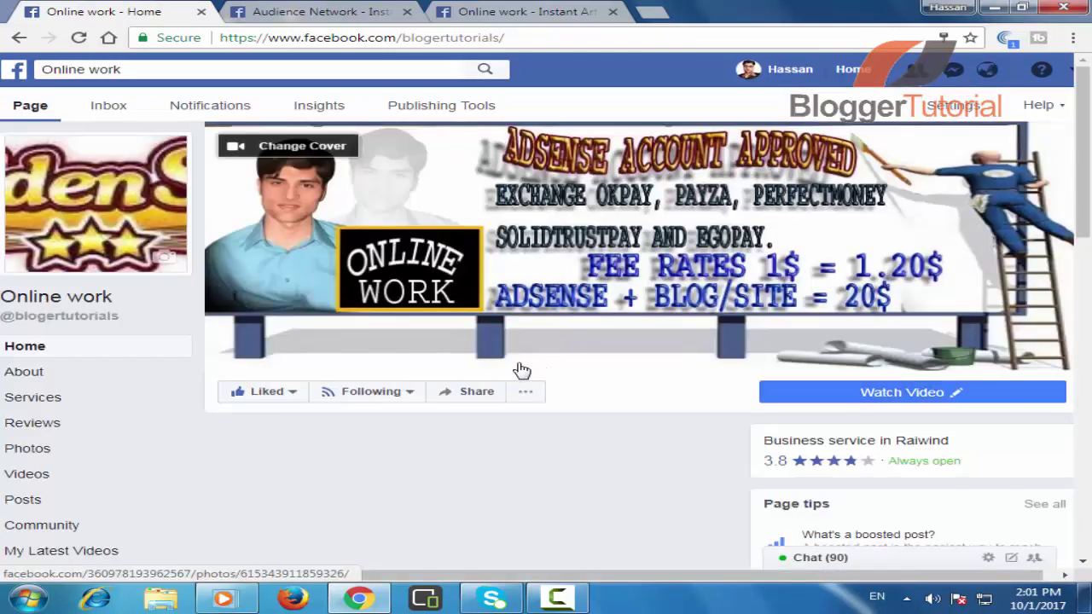
left_click_drag(1088, 78, 1087, 420)
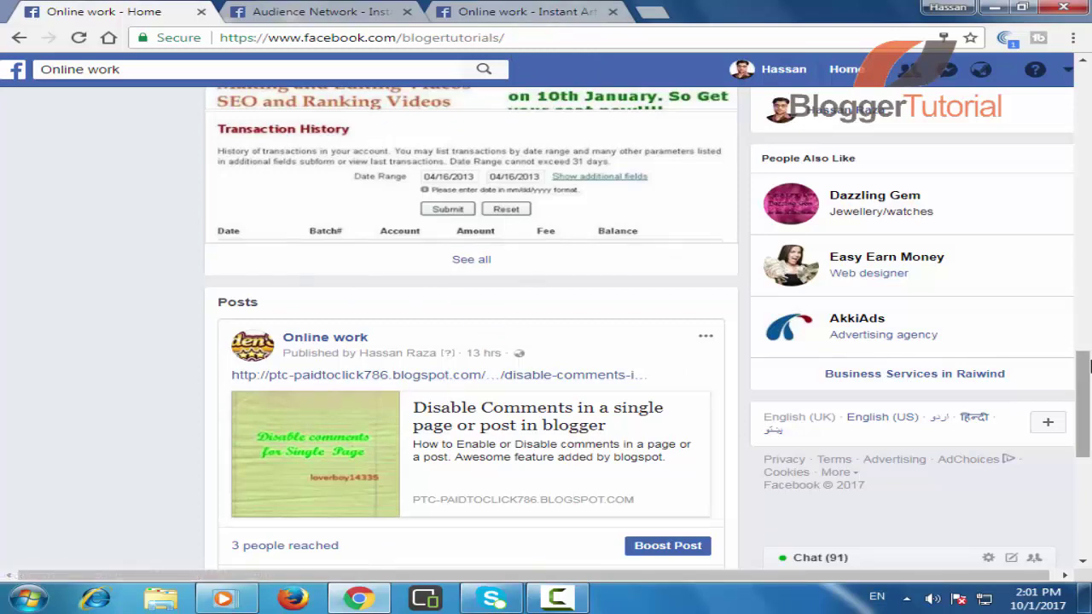
left_click_drag(1079, 367, 1080, 321)
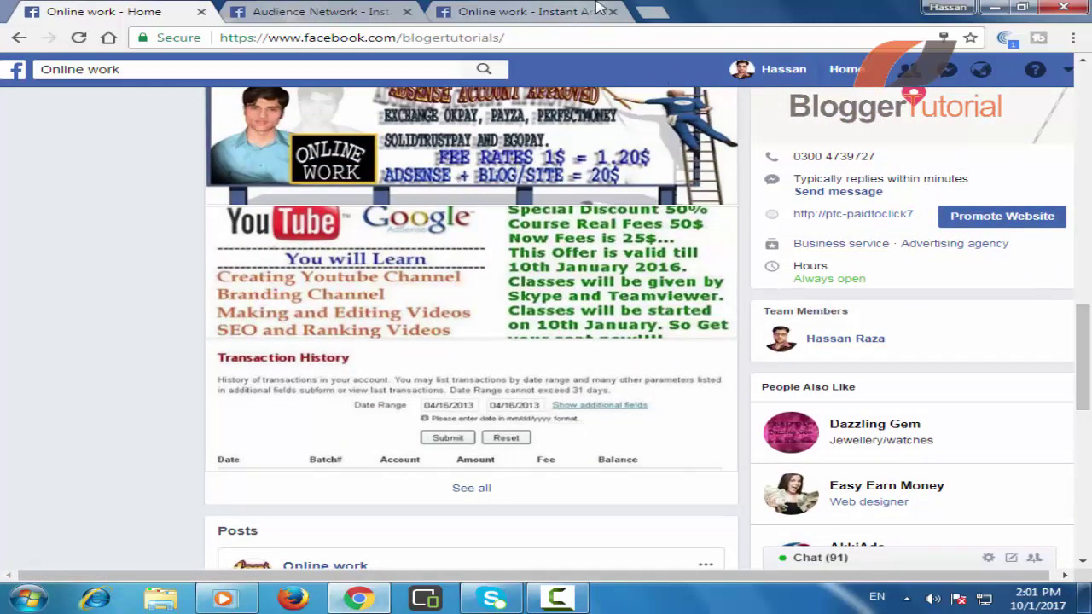
Open blogger.com in a new browser tab and switch to the loverboy14335 blog.
left_click(653, 11)
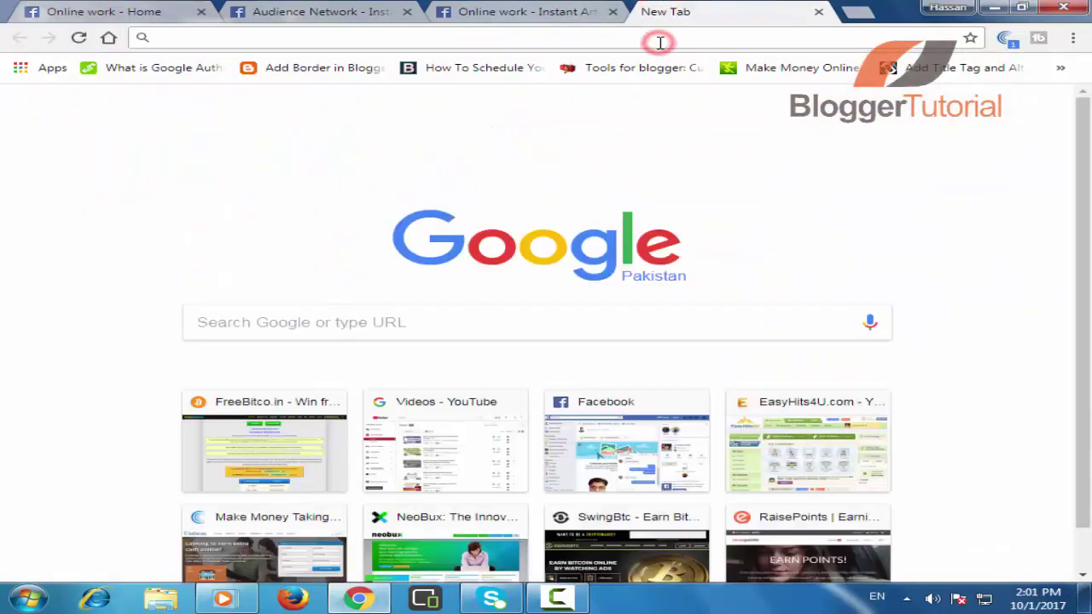
left_click(659, 42)
type("blogger.com")
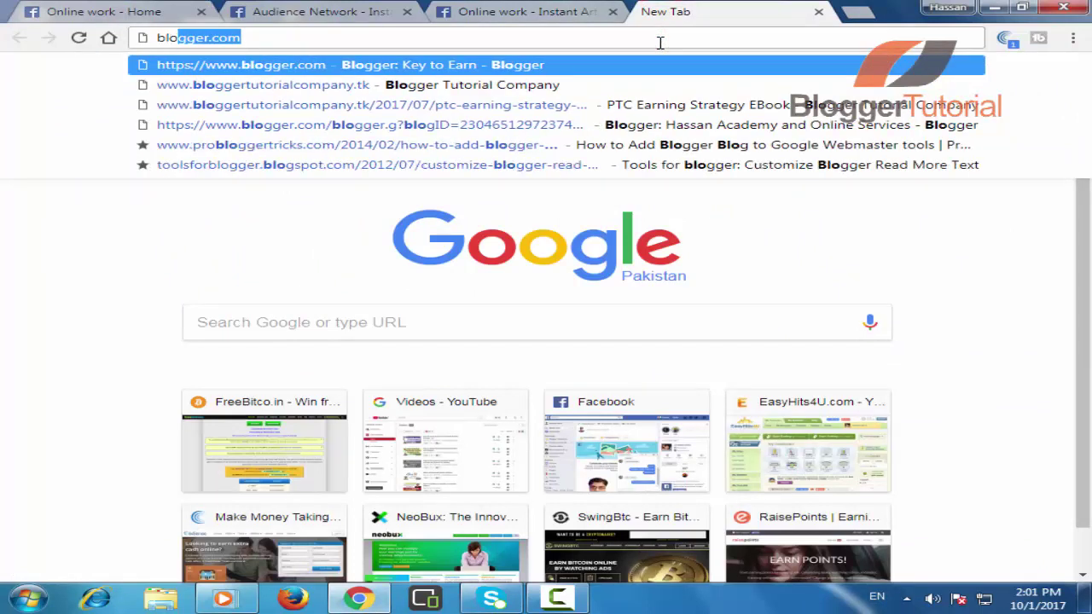
key("Return")
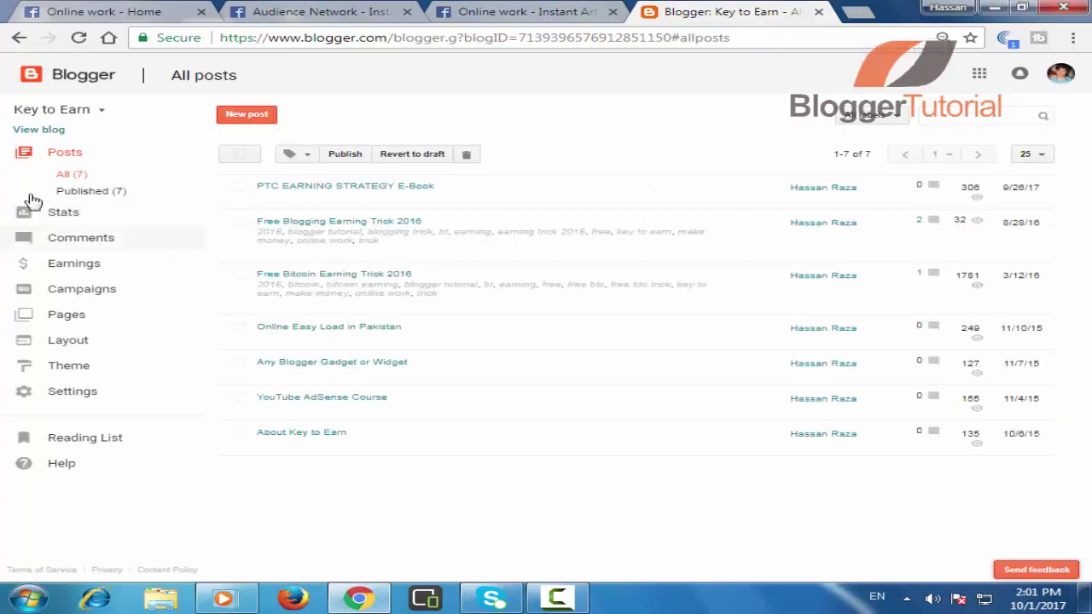
left_click(70, 109)
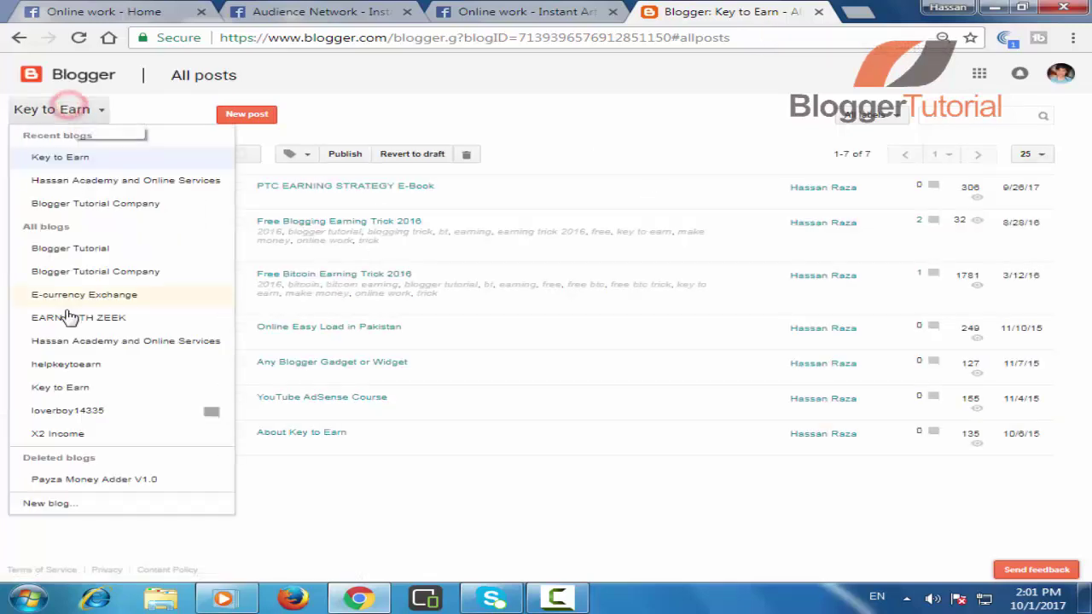
left_click(149, 413)
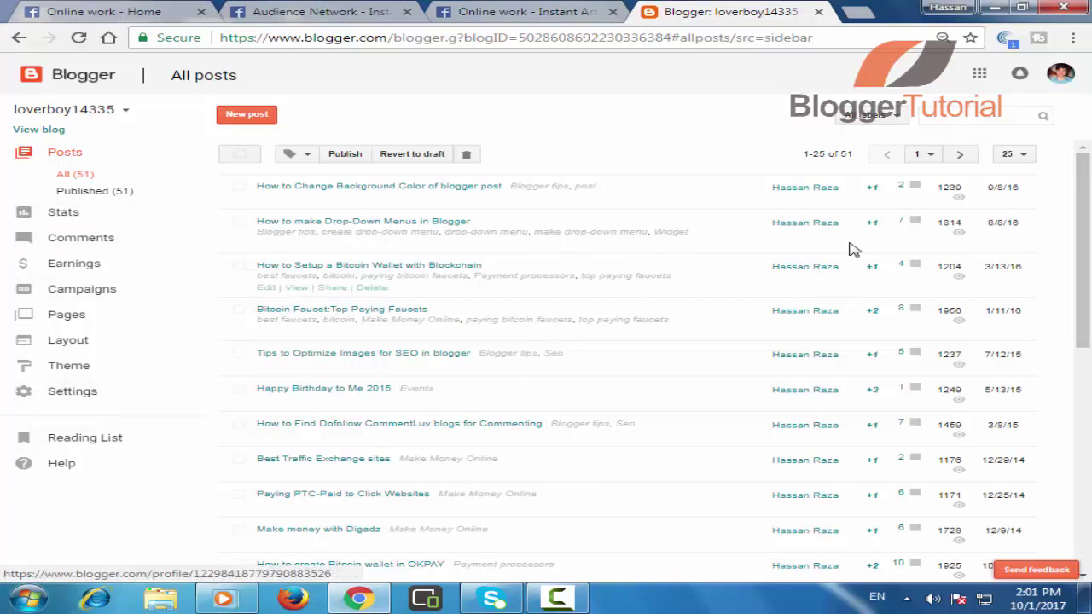
Search the blog's posts for "how to create block chain".
left_click(954, 120)
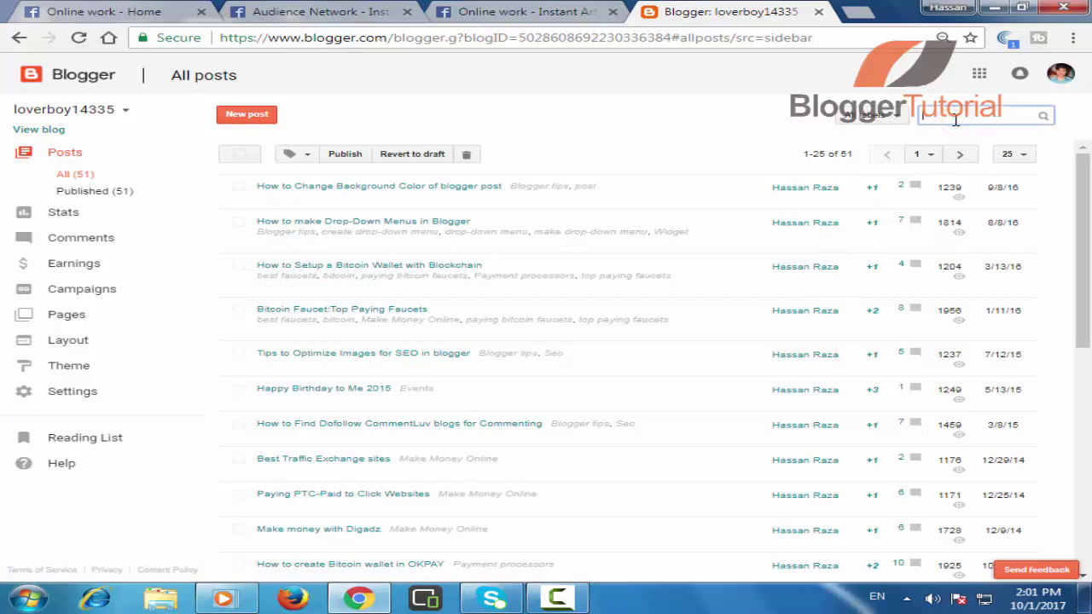
left_click(36, 9)
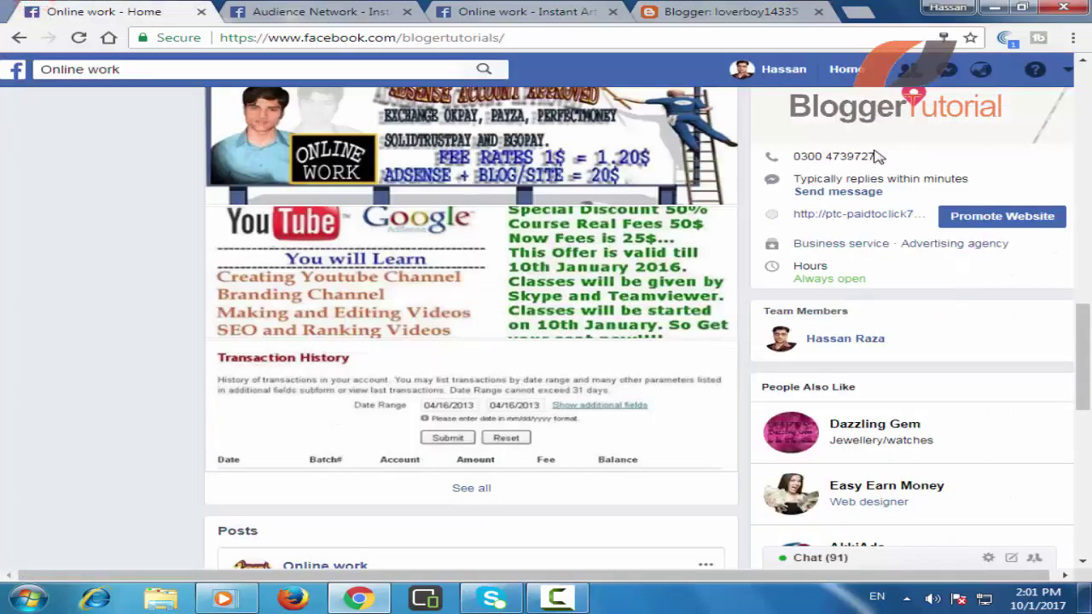
left_click(320, 11)
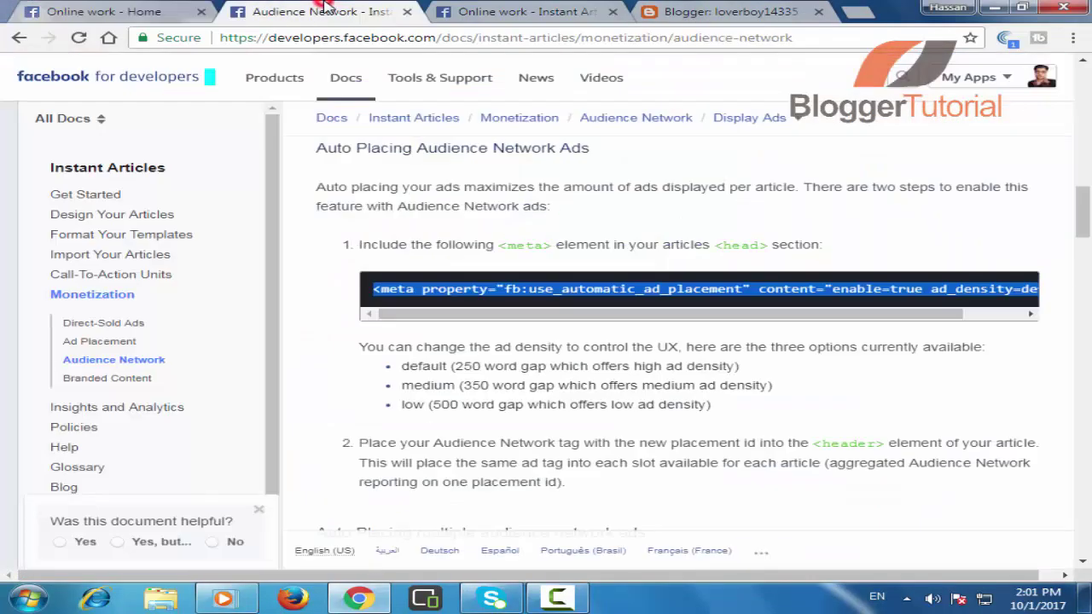
left_click(516, 10)
left_click(715, 12)
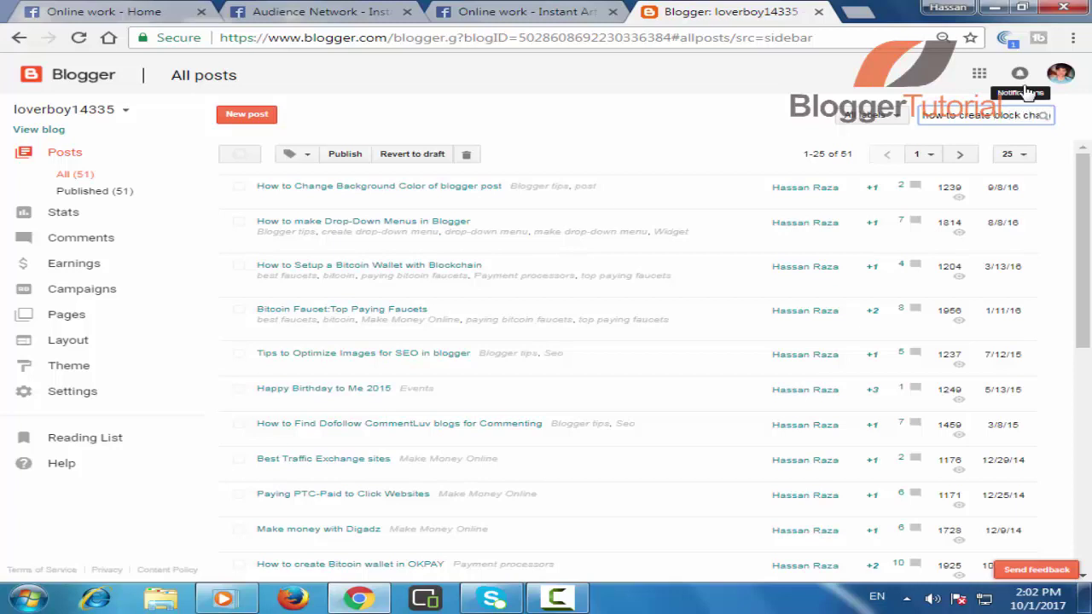
key("Return")
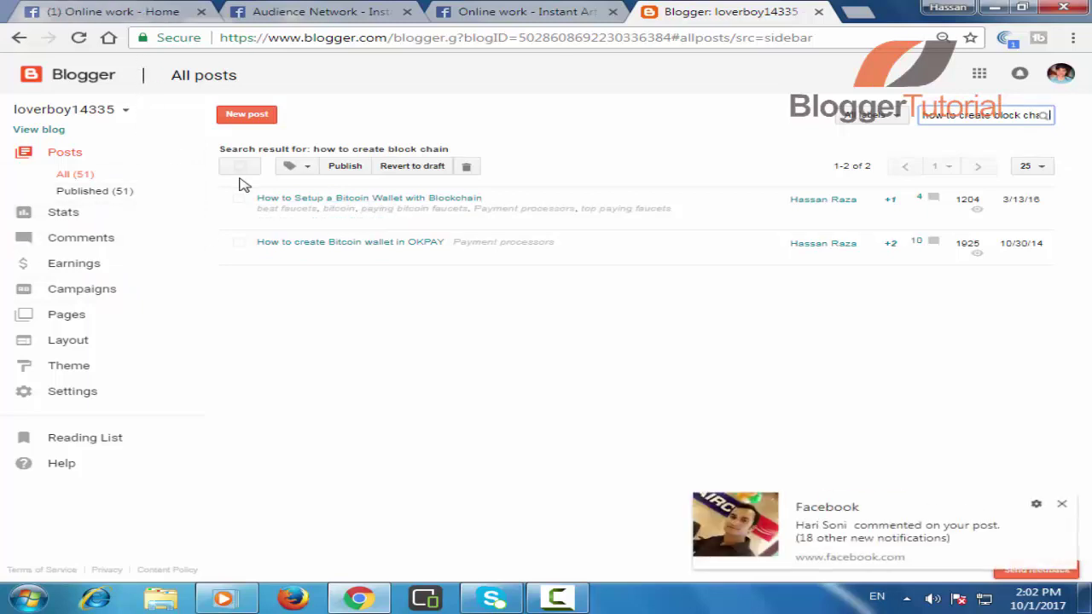
Return to the Facebook page, close the post pop-up, and go back to the start of the page's home.
left_click(128, 19)
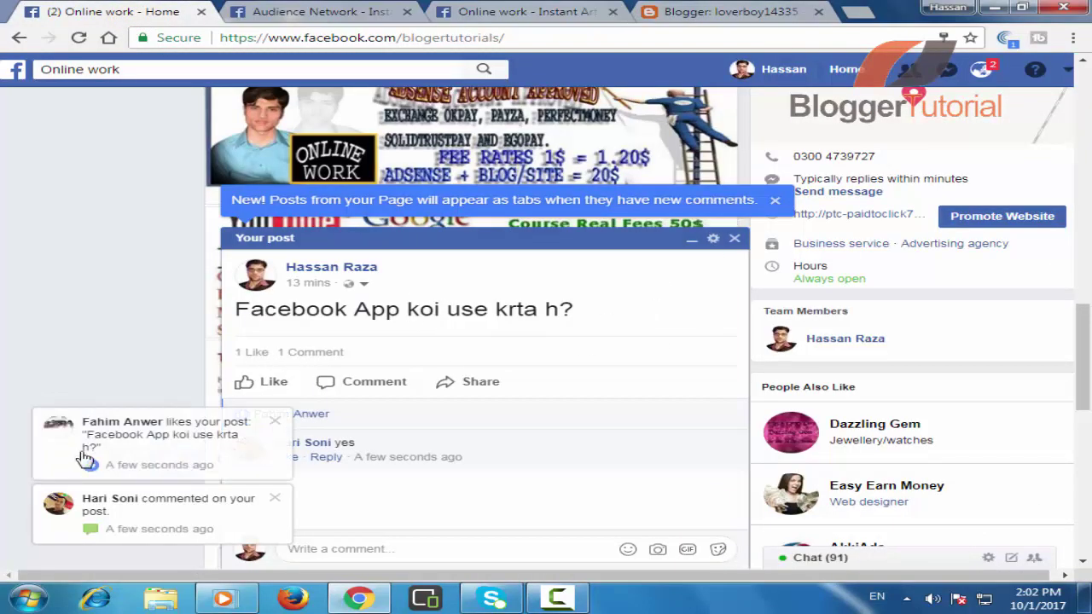
left_click(733, 240)
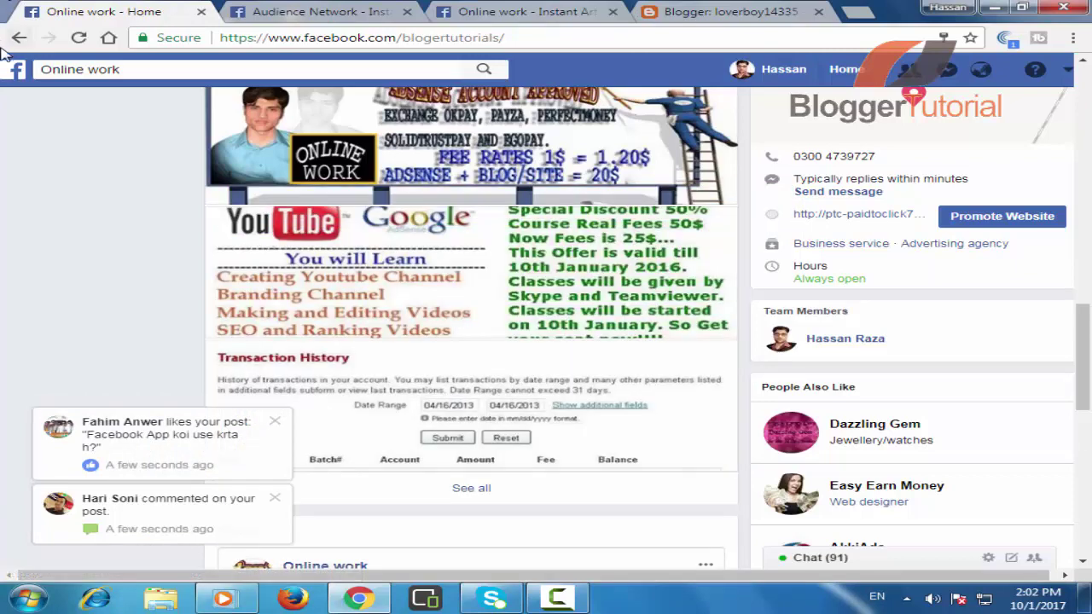
left_click(1090, 119)
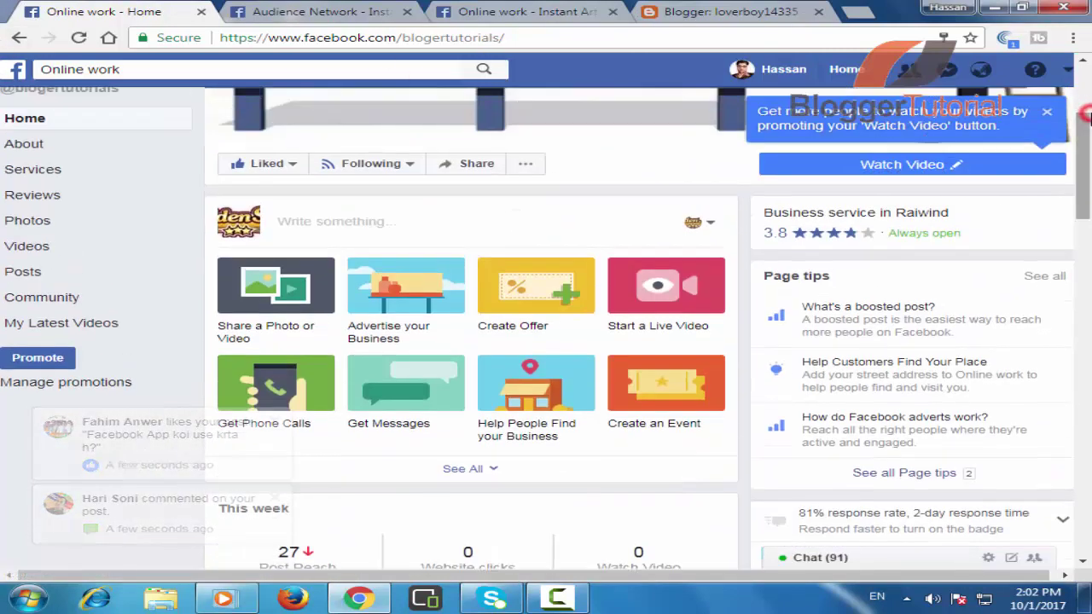
left_click(1088, 102)
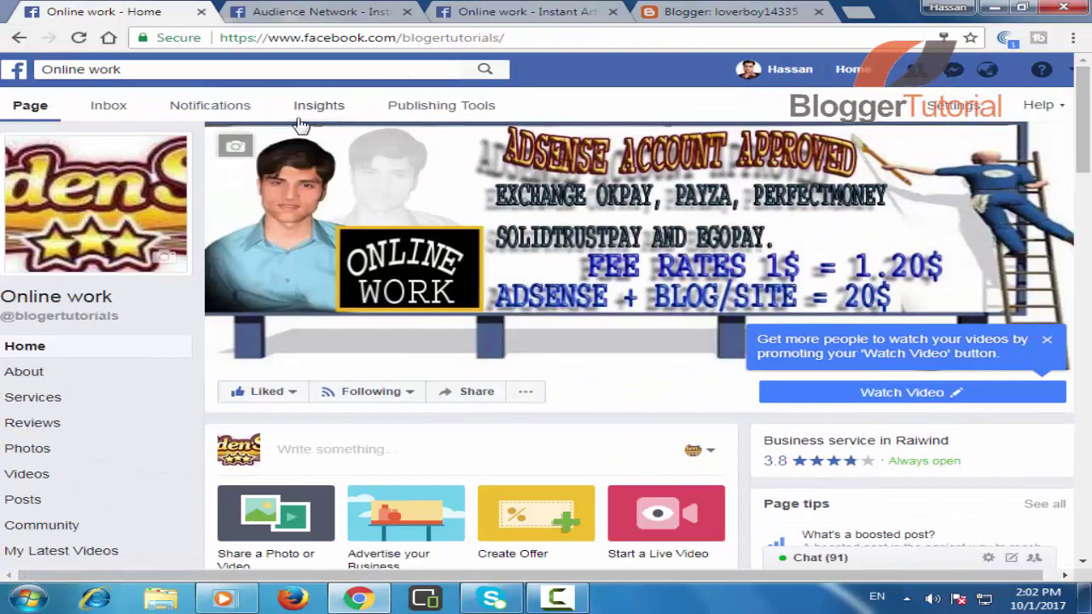
Open the page's production Instant Articles and find "How to Setup a Bitcoin Wallet with Blockchain".
left_click(462, 110)
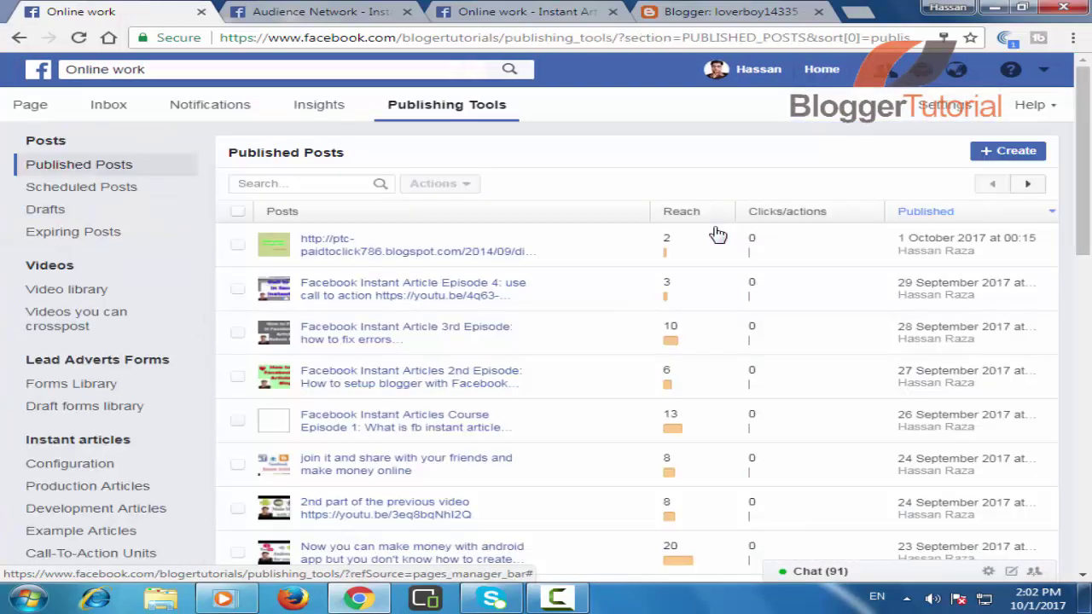
left_click(69, 493)
left_click_drag(1084, 168, 1081, 500)
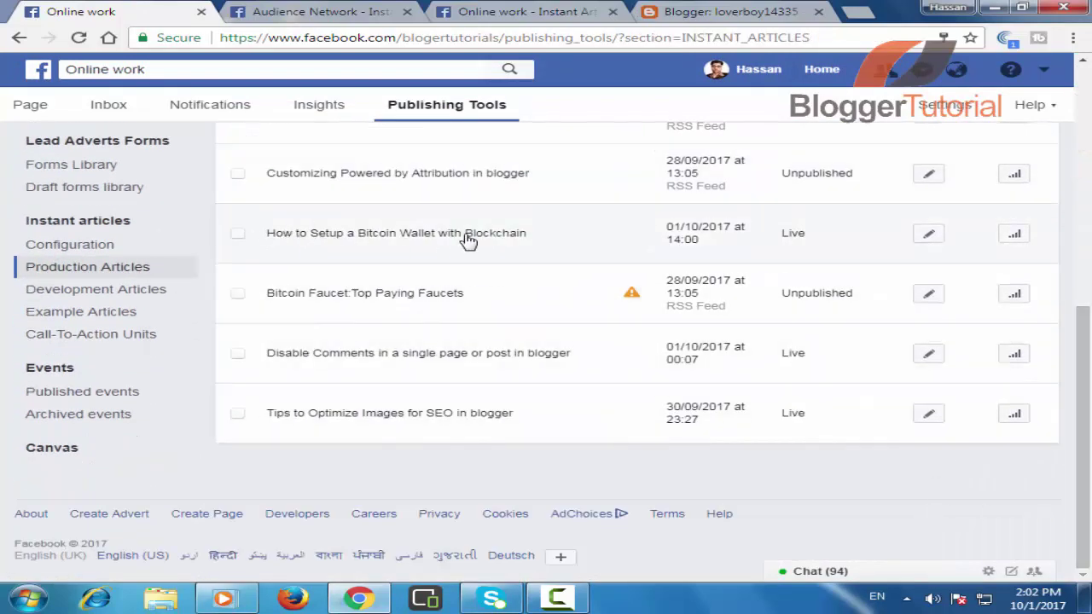
Switch to Blogger and copy the view link address of the post "How to Setup a Bitcoin Wallet with Blockchain".
left_click(738, 8)
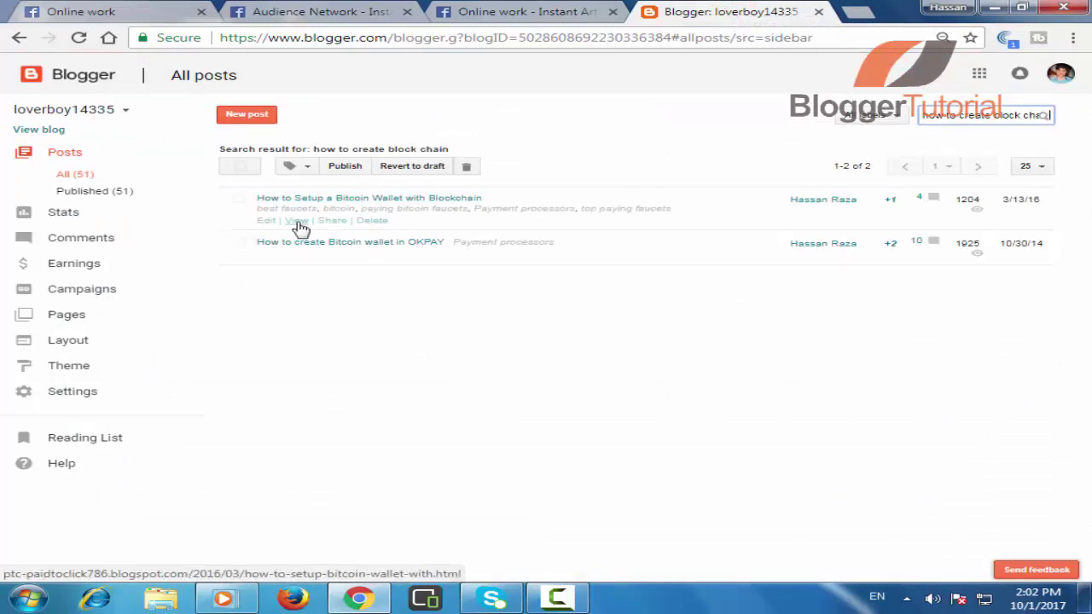
right_click(298, 224)
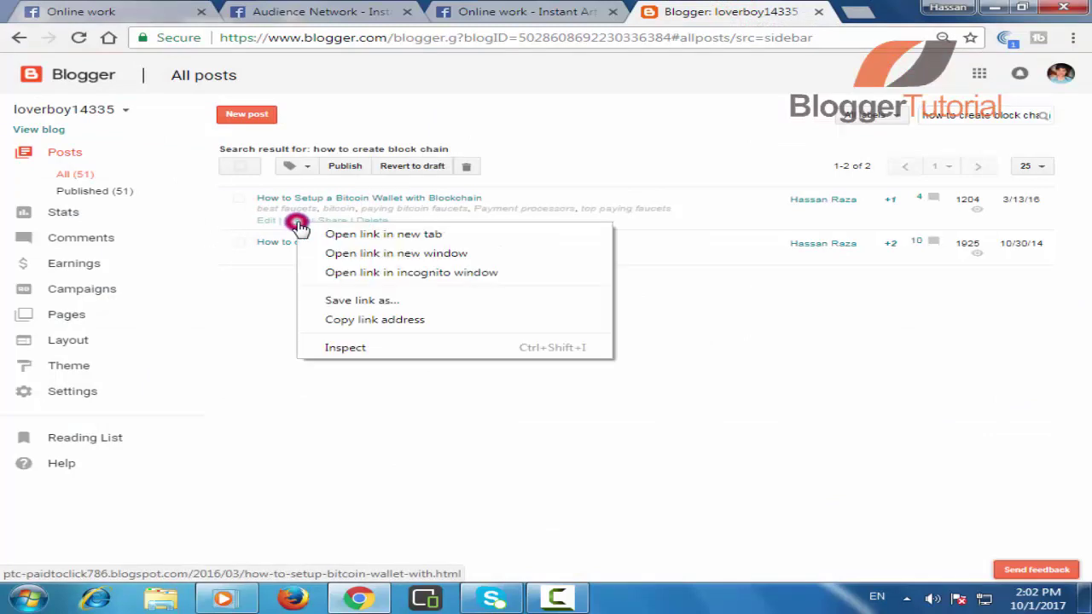
left_click(335, 322)
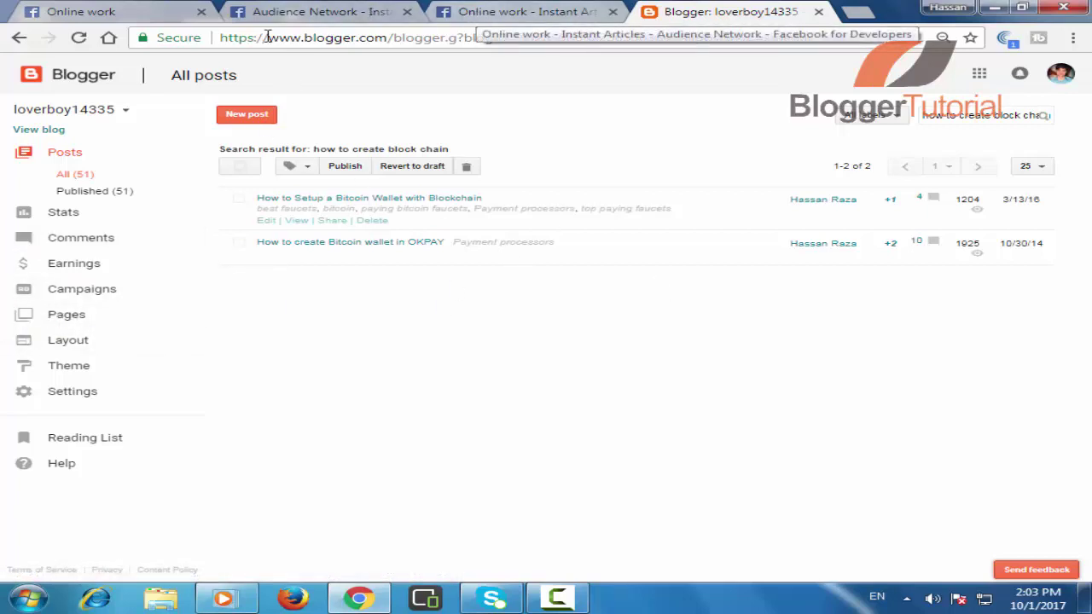
Return to the Online work Facebook page's home and publish the copied blog link as a new post.
left_click(137, 10)
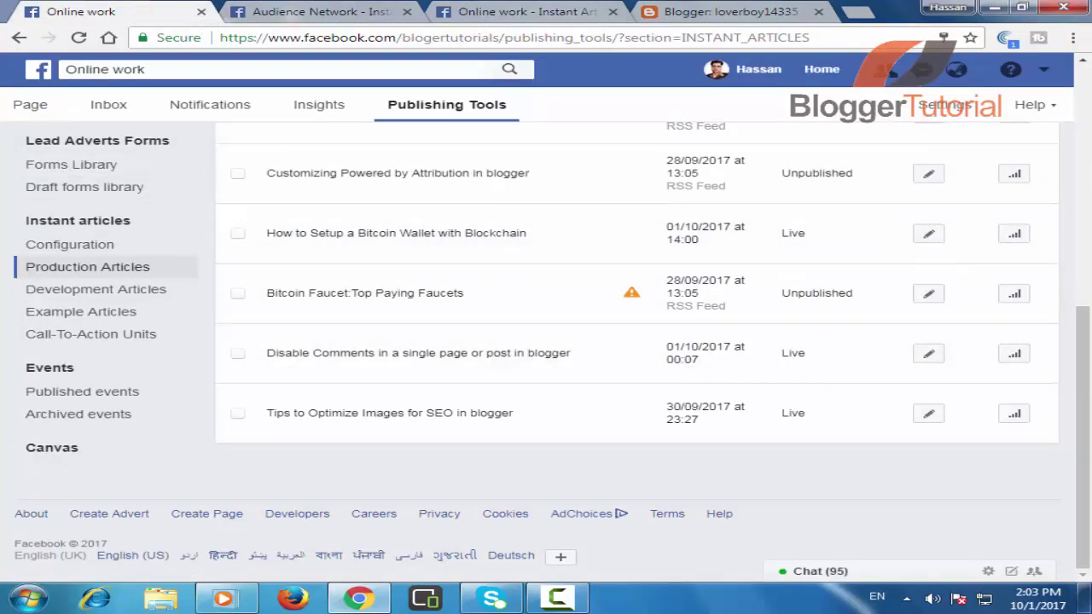
scroll(1001, 236, "up", 5)
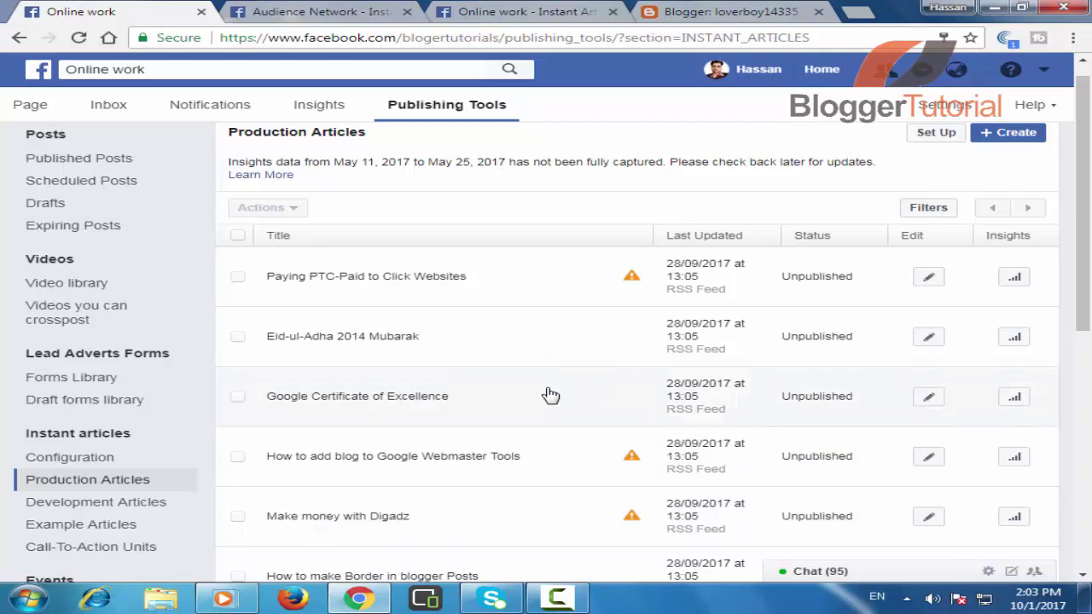
left_click(29, 110)
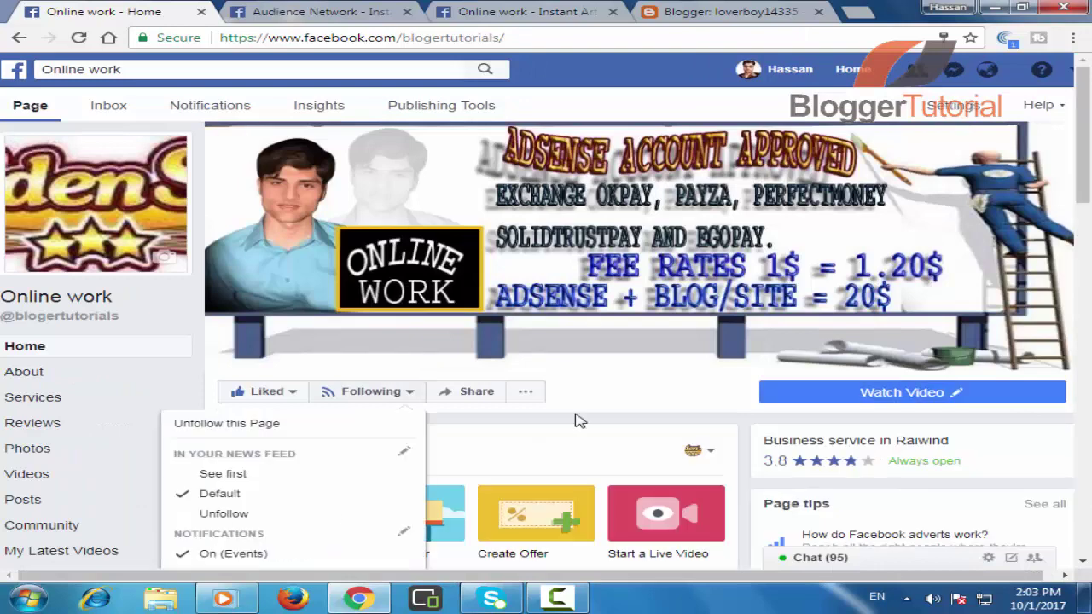
left_click_drag(1083, 105, 1088, 167)
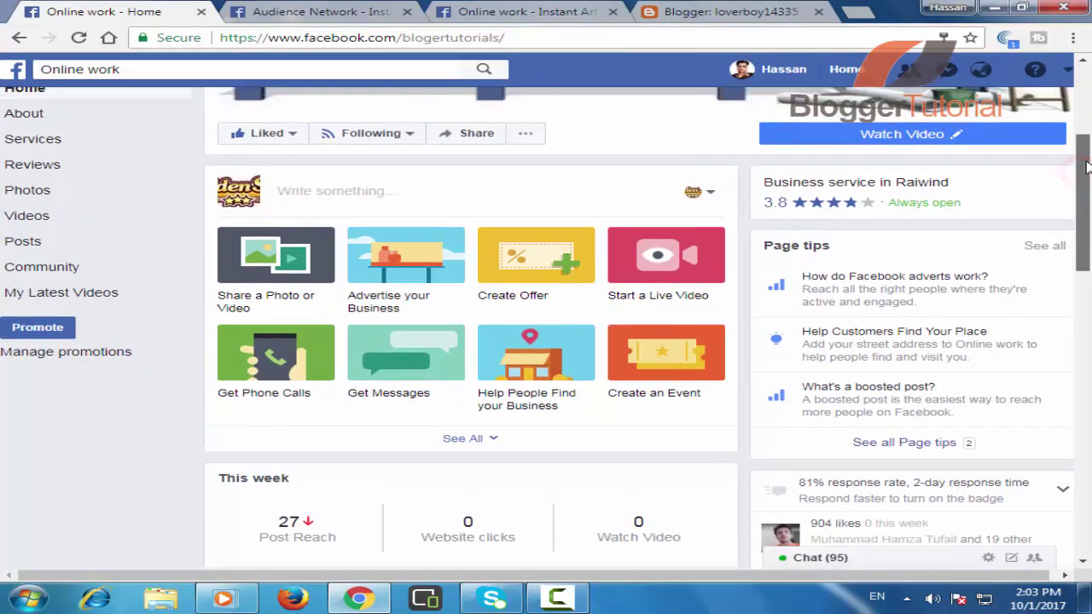
left_click(292, 209)
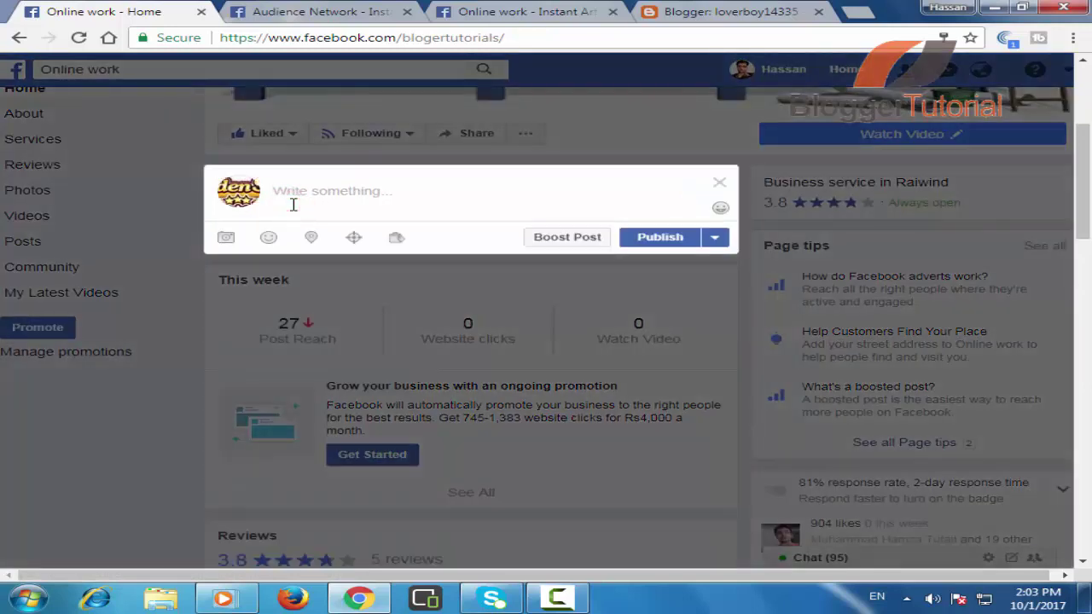
right_click(291, 202)
left_click(304, 289)
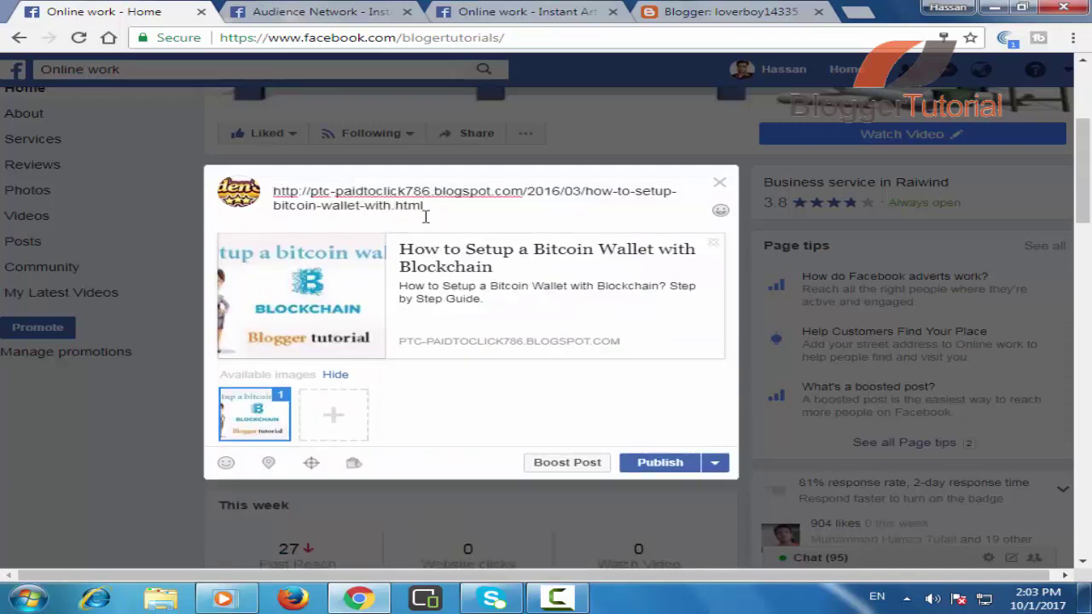
left_click(672, 464)
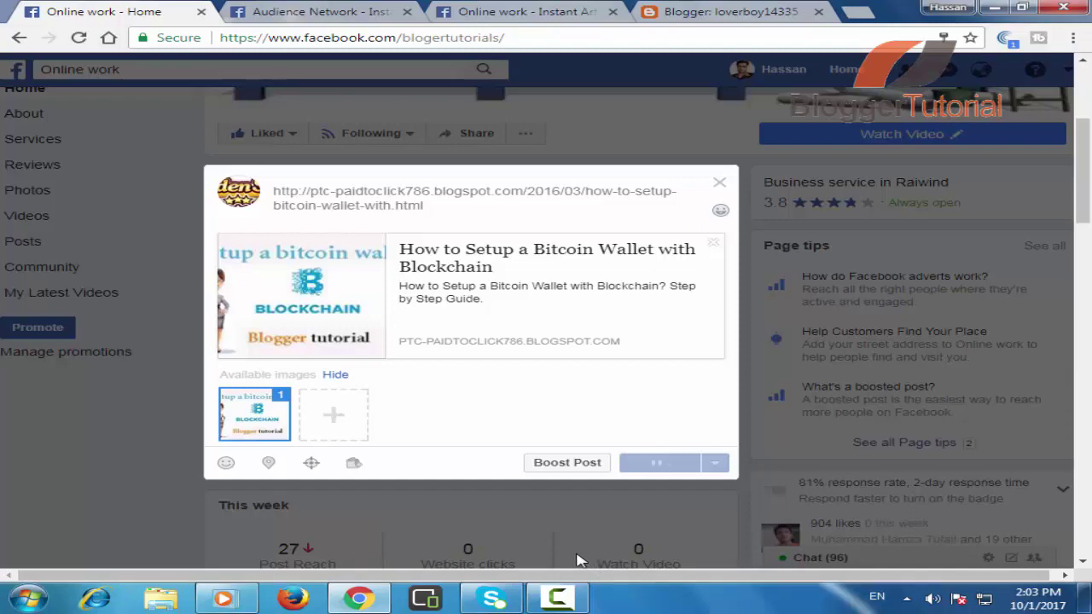
Find the newly published post on the page, view its linked blog article in a separate browser tab, and close that tab.
scroll(793, 394, "down", 3)
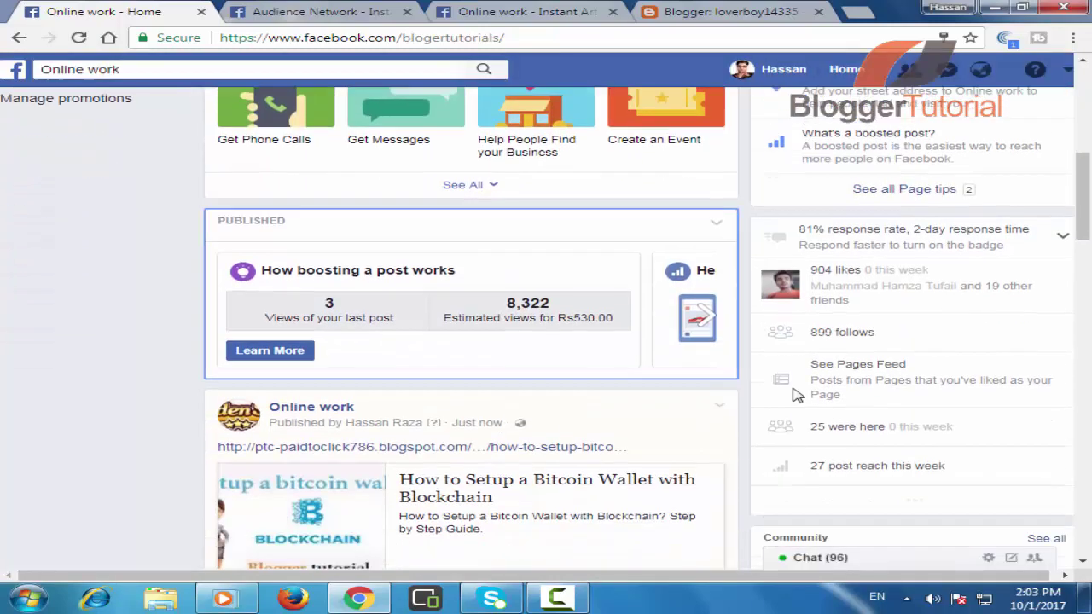
scroll(796, 386, "down", 1)
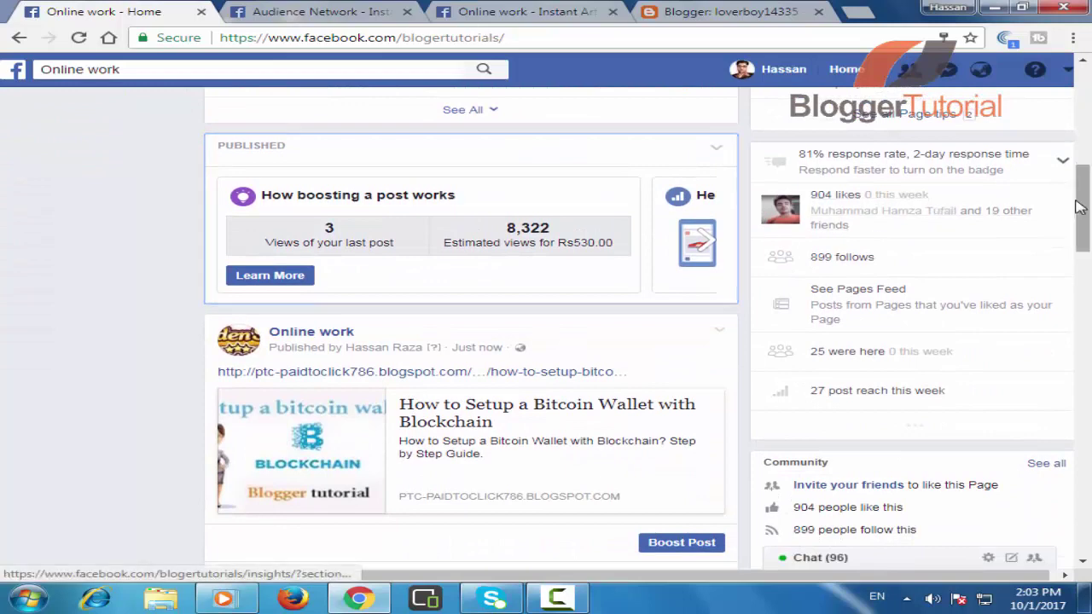
left_click_drag(1080, 201, 1085, 223)
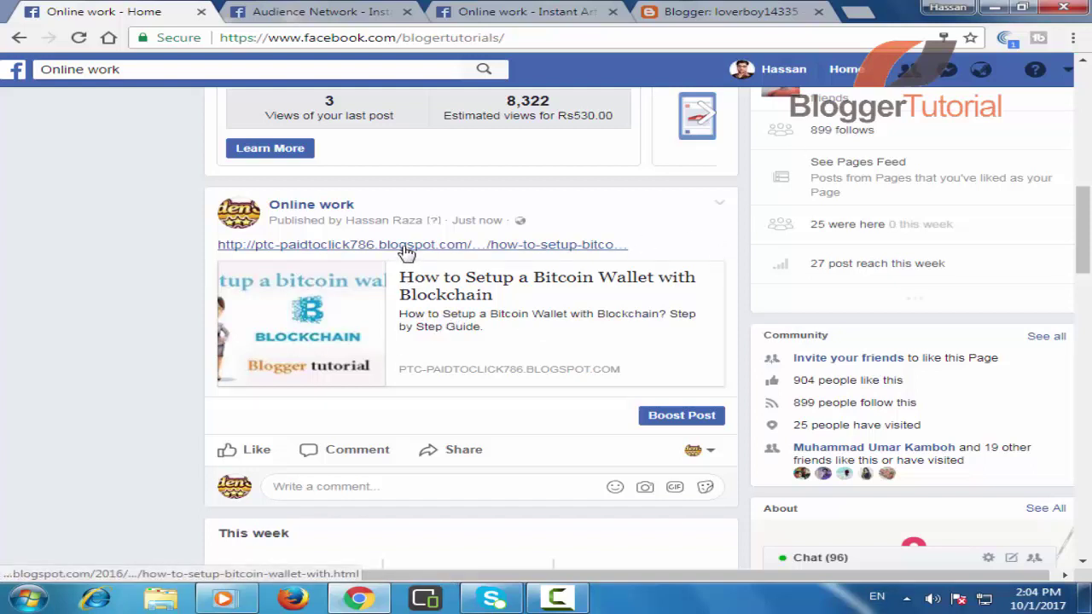
left_click(783, 8)
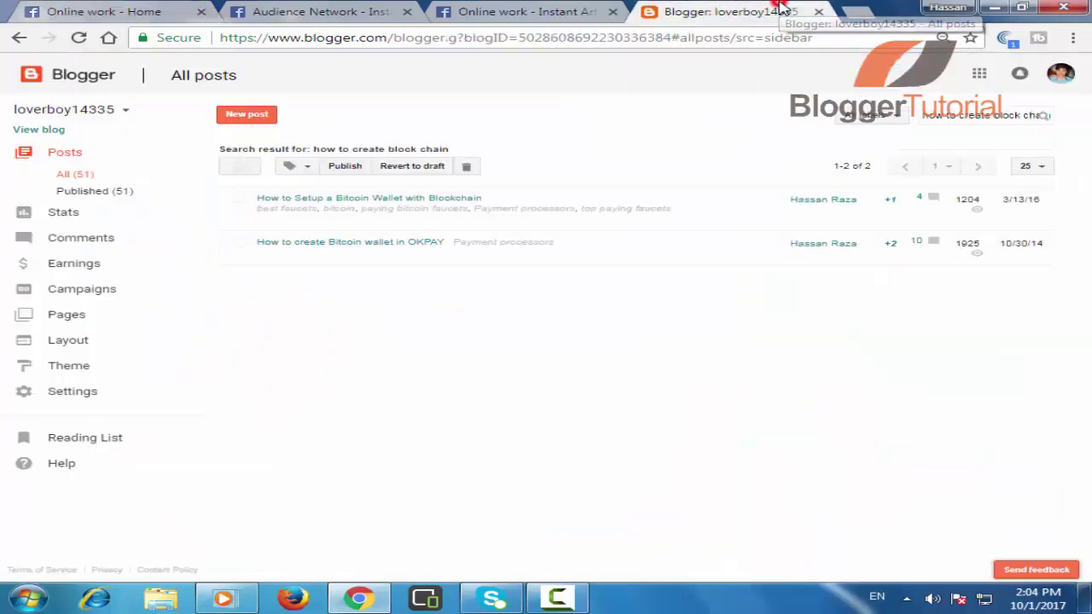
left_click(184, 9)
left_click(334, 251)
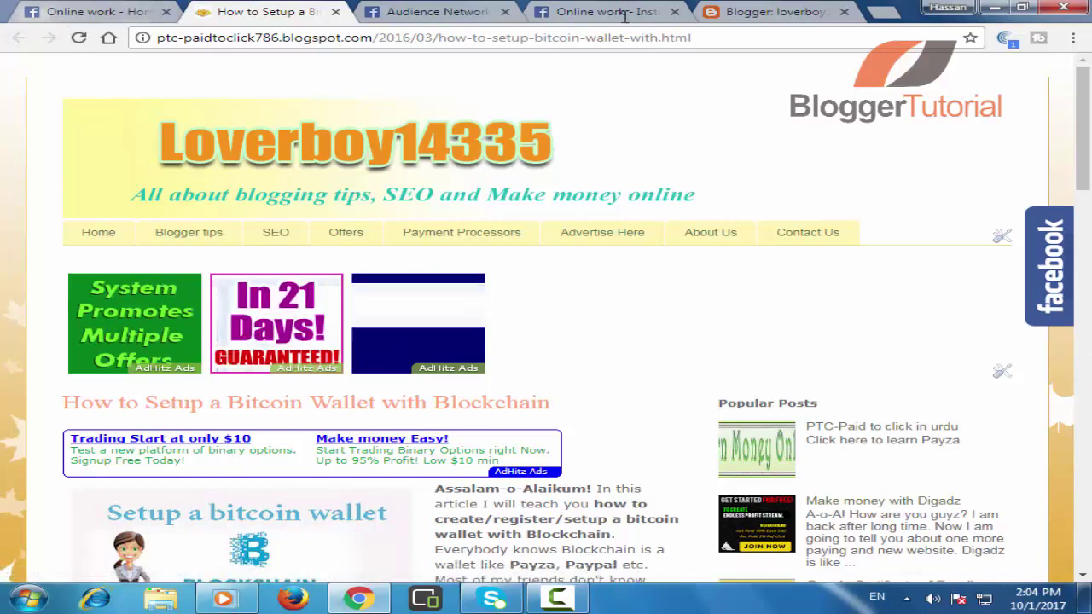
left_click(336, 12)
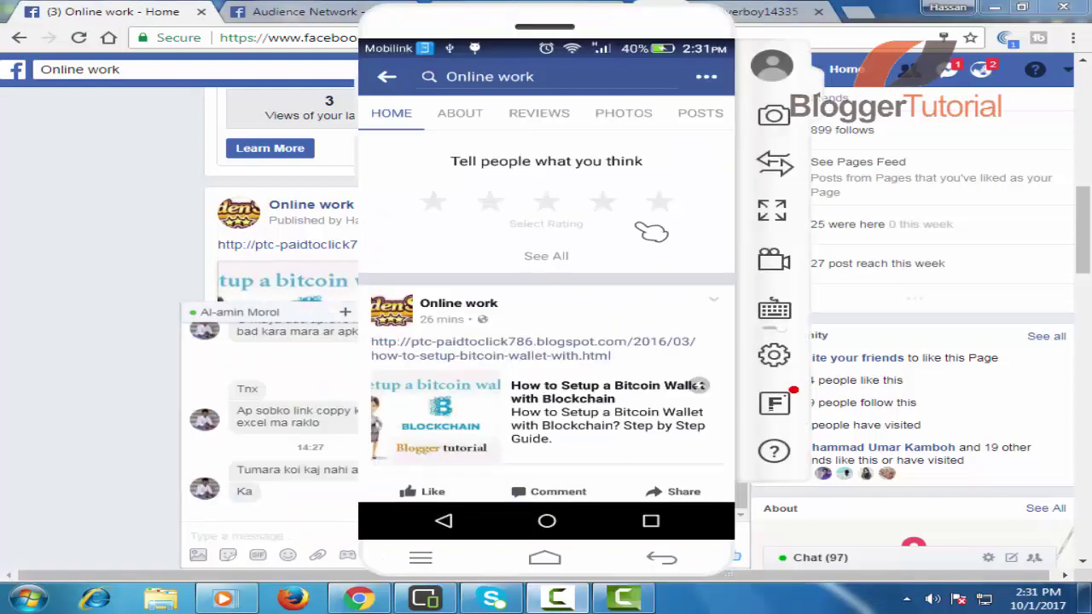
Open the Bitcoin wallet post's link in the mirrored phone's Facebook app, continuing past the MirrorGo upgrade screen.
left_click(514, 350)
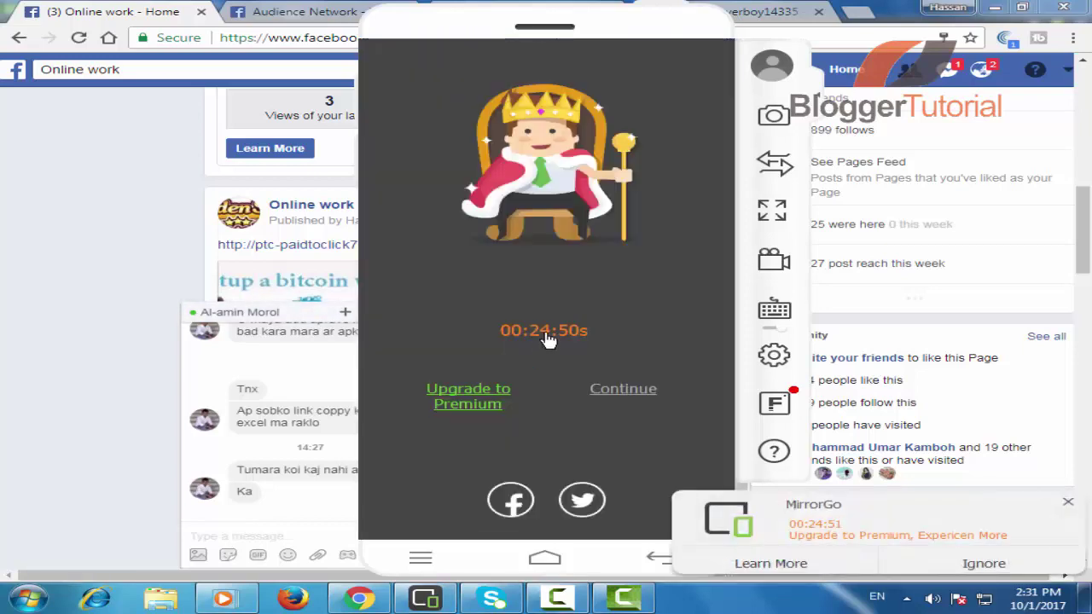
left_click(609, 388)
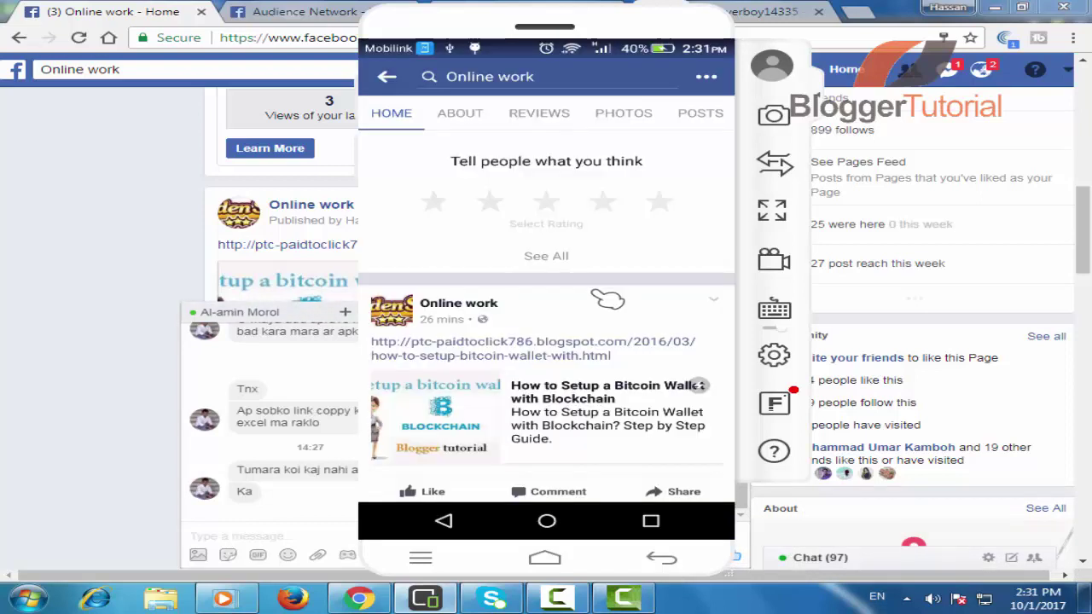
left_click(583, 342)
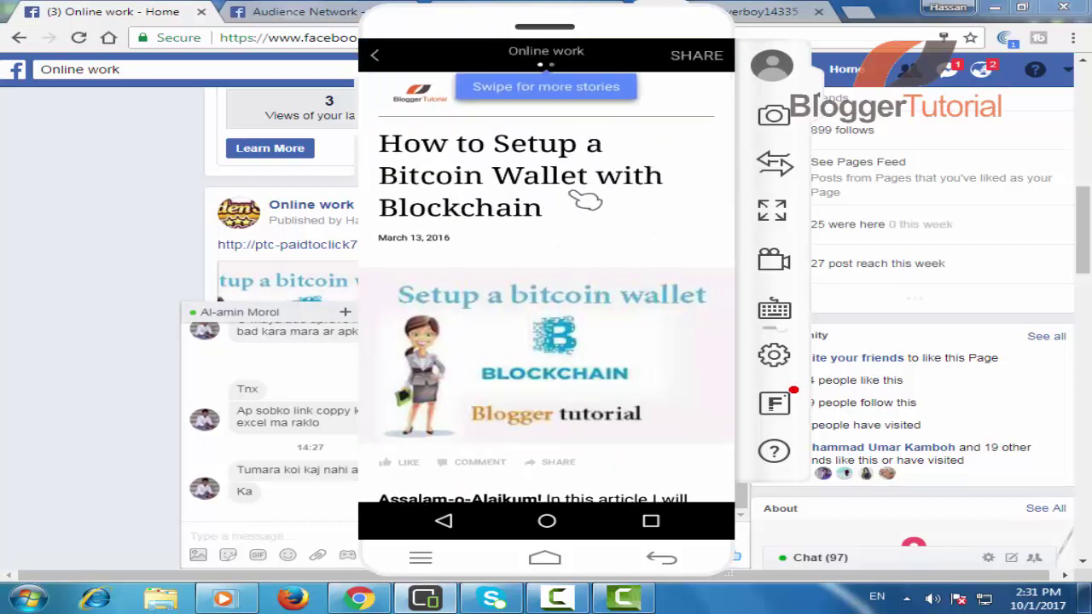
Examine the Instant Article on the phone from its title down to the sponsored ad, and minimize MirrorGo.
left_click(619, 332)
left_click_drag(631, 339, 634, 319)
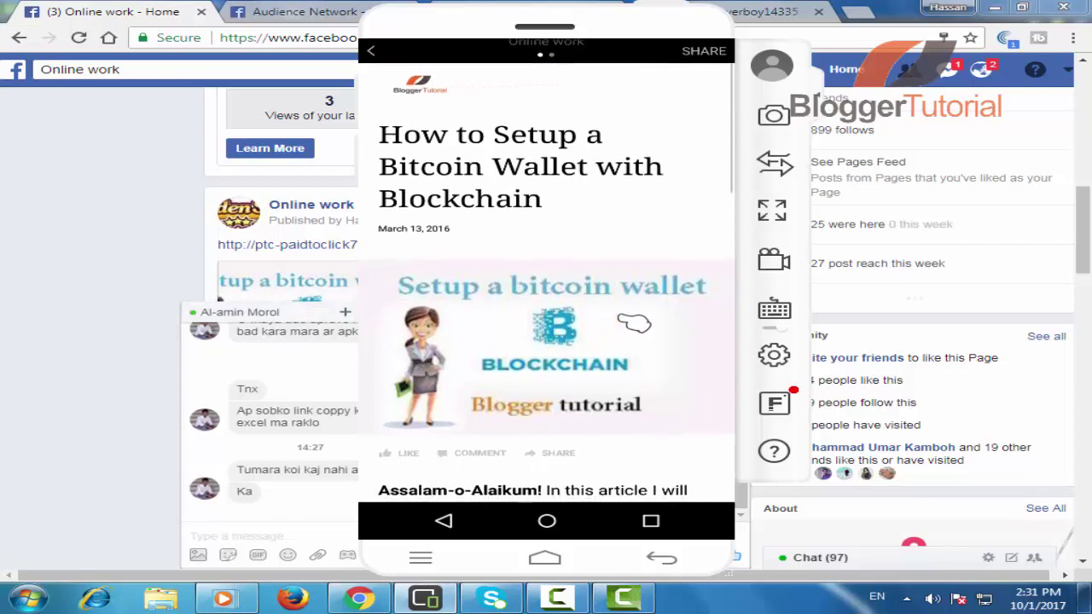
left_click(547, 452)
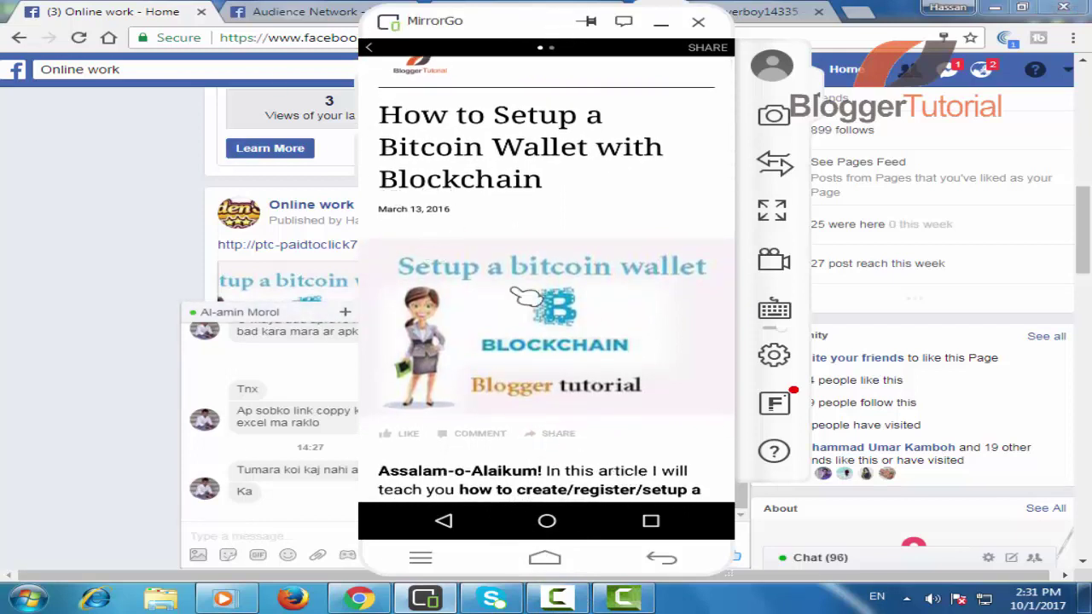
left_click_drag(597, 467, 588, 403)
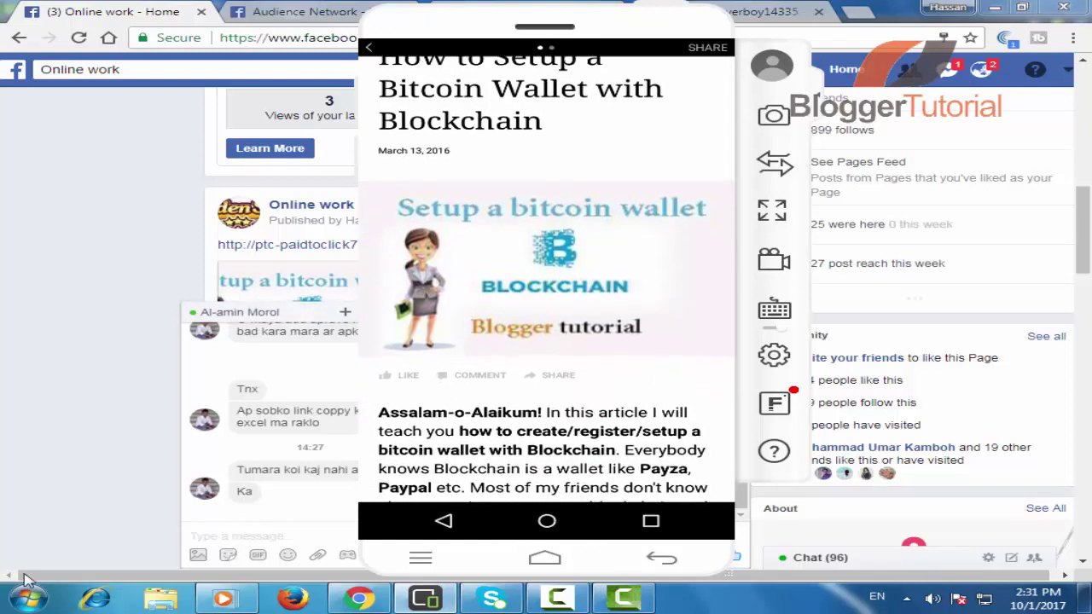
left_click_drag(452, 445, 464, 385)
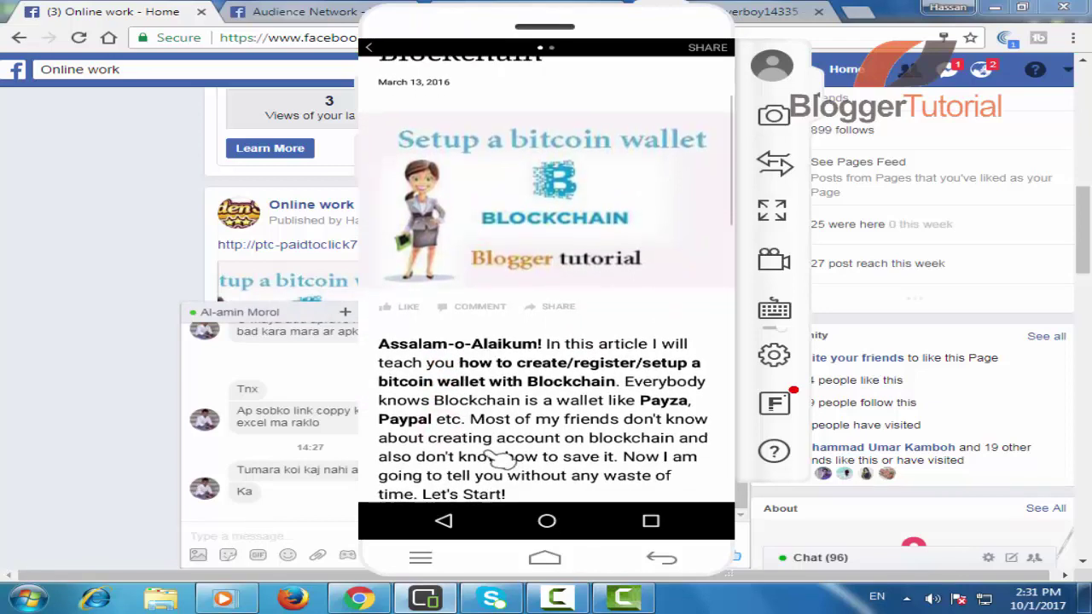
left_click(504, 489)
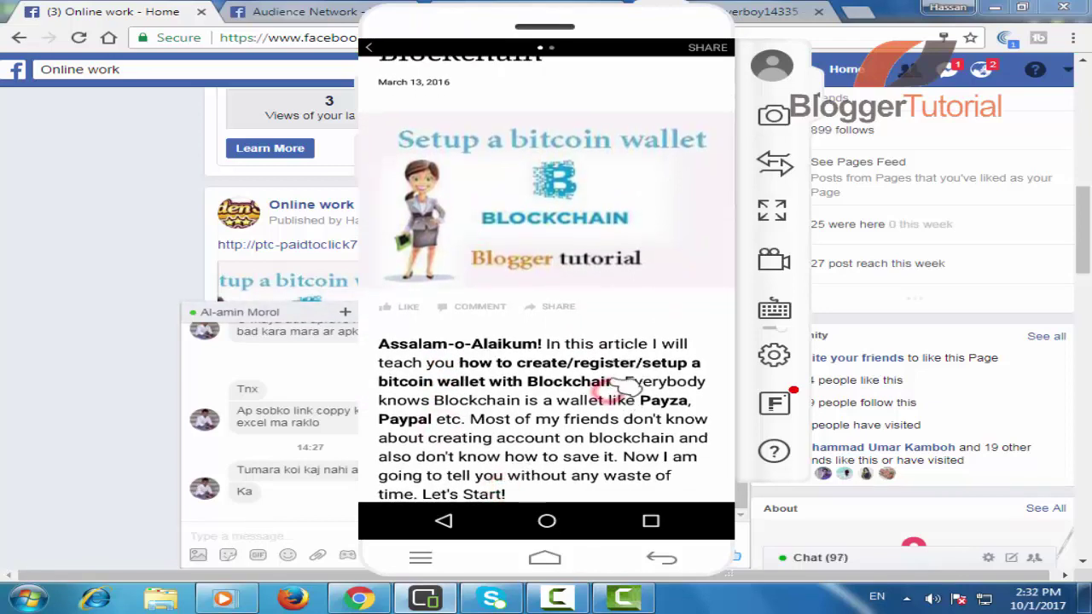
left_click_drag(621, 390, 622, 212)
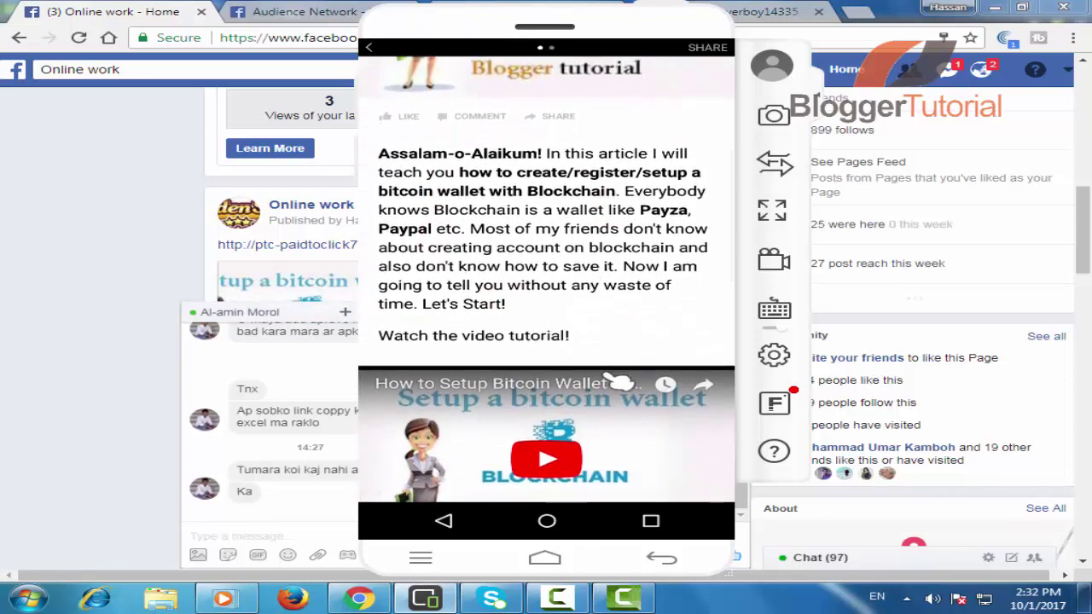
left_click(601, 355)
left_click_drag(617, 309, 617, 214)
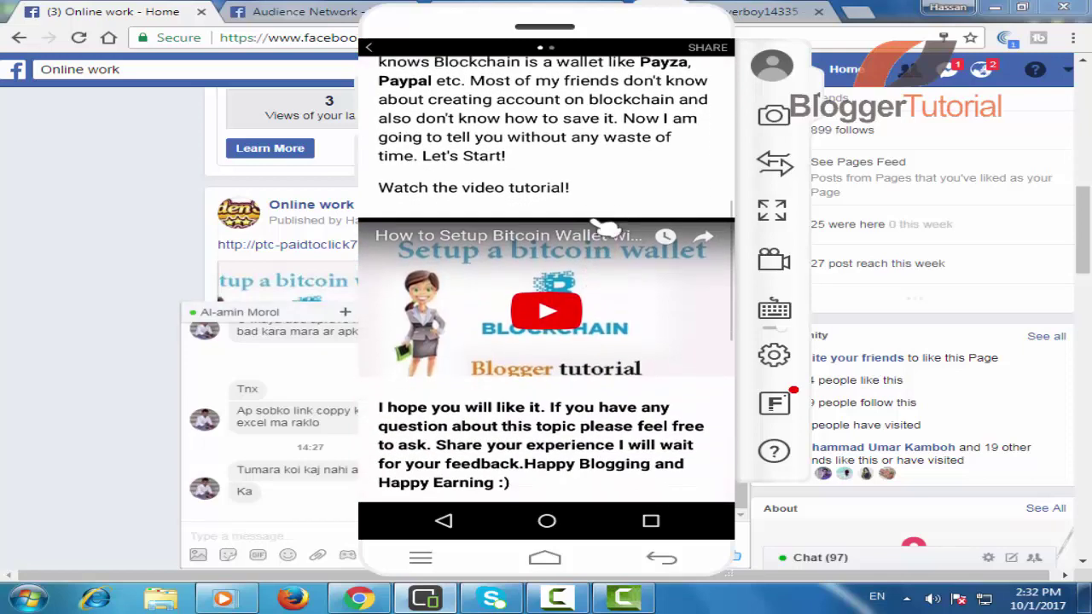
left_click(591, 473)
left_click_drag(603, 450, 607, 247)
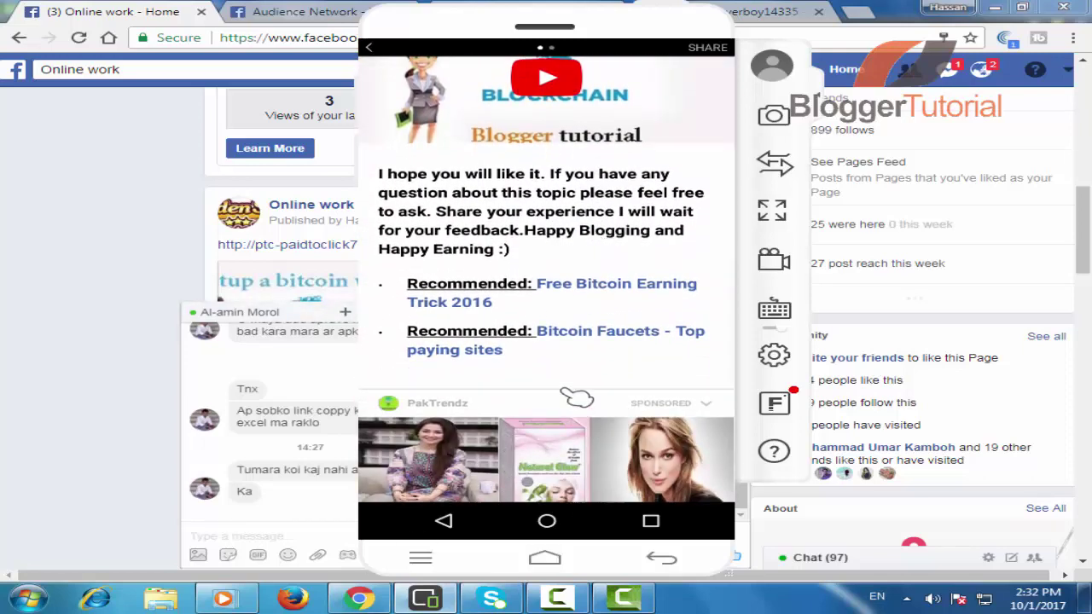
left_click_drag(570, 381, 587, 262)
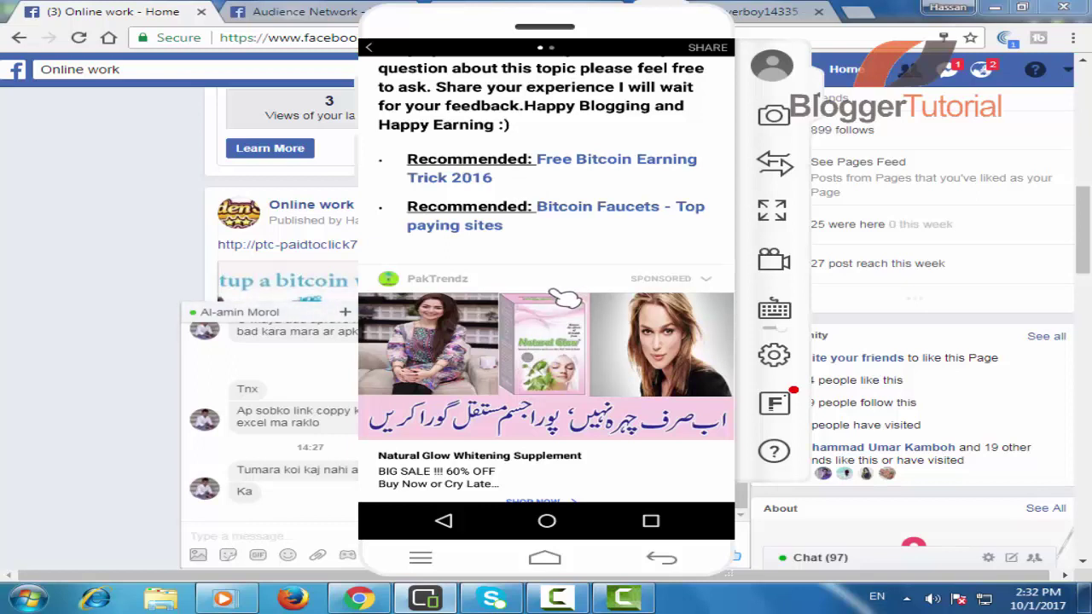
mouse_move(435, 58)
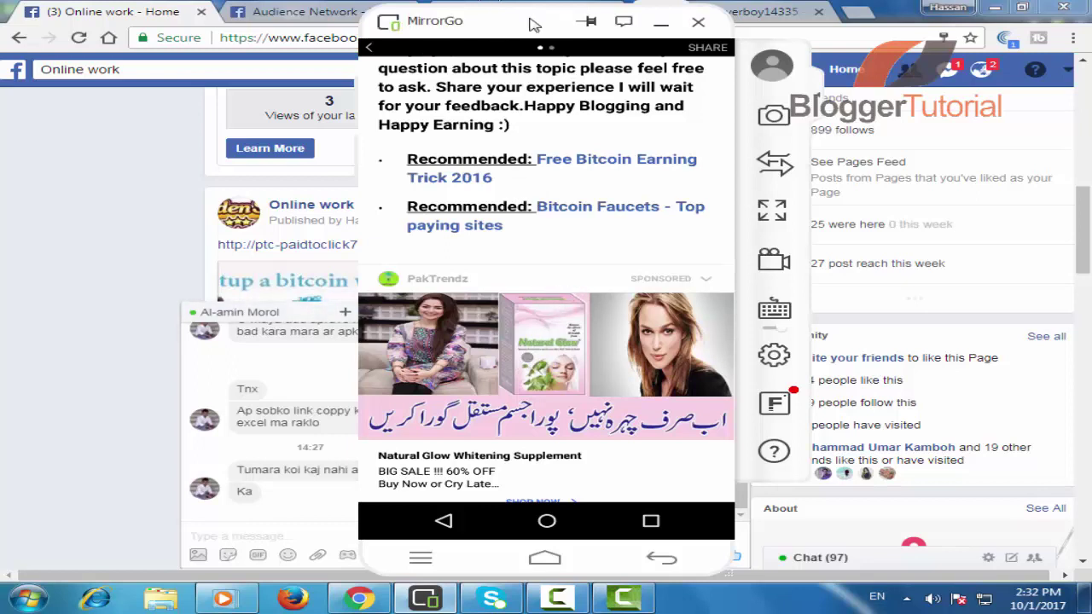
left_click(663, 24)
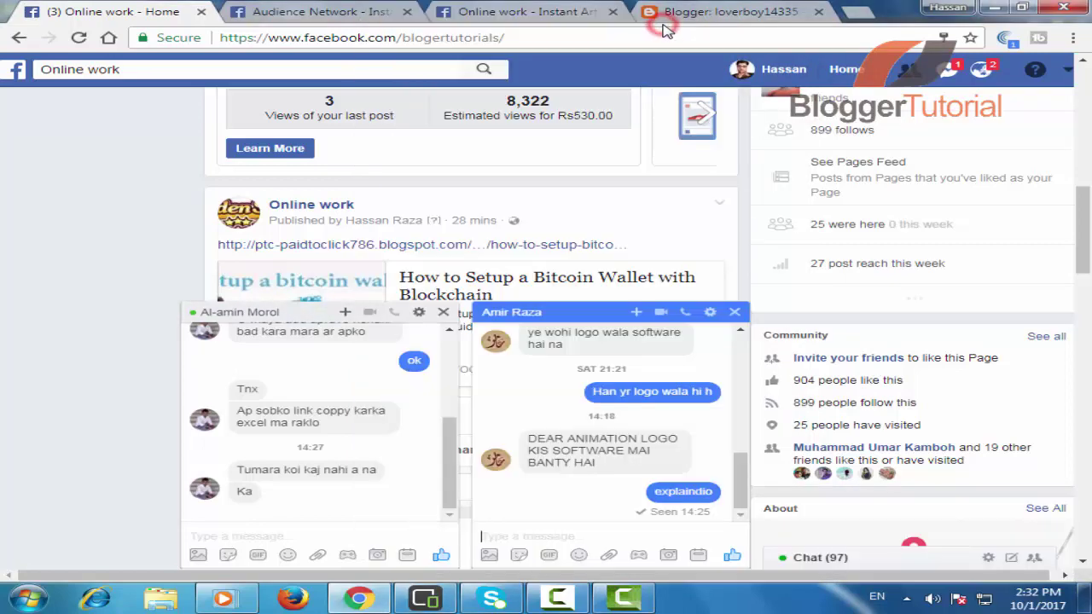
Switch to the Online work app's Audience Network dashboard and open its payout settings.
left_click(366, 9)
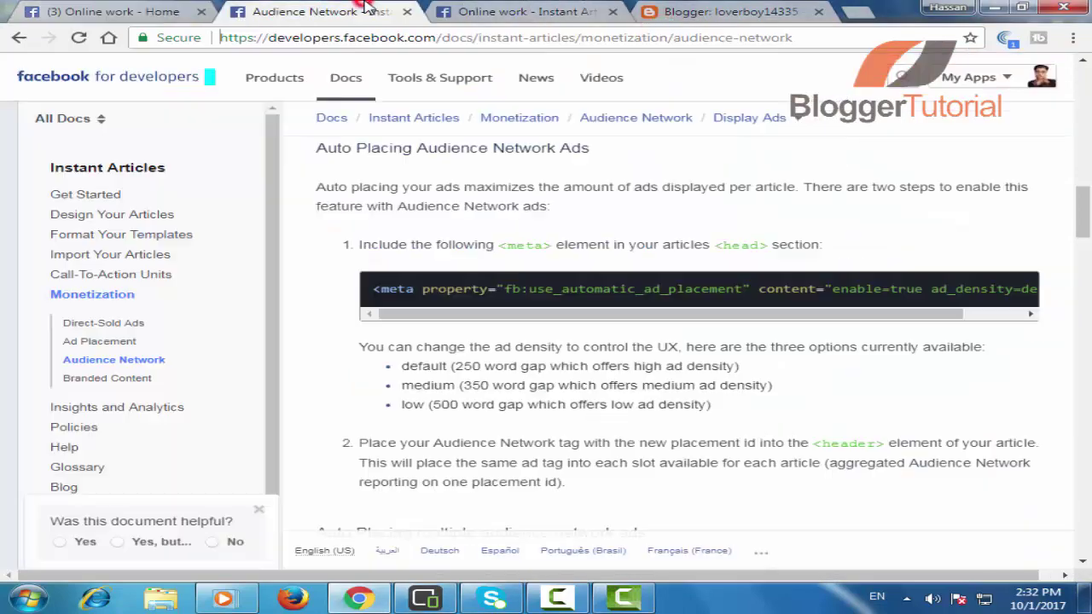
left_click(535, 14)
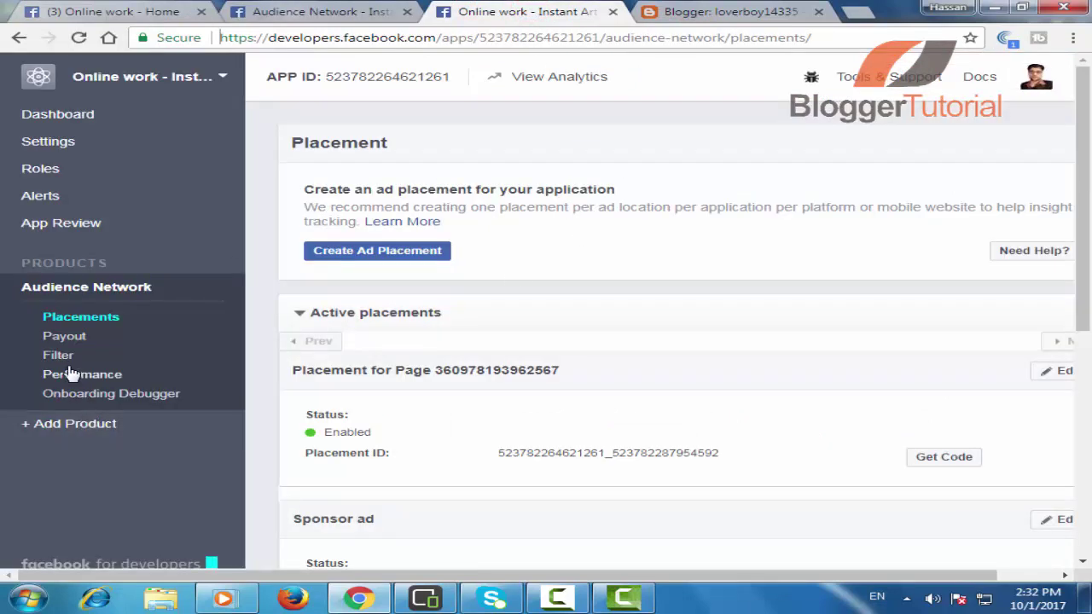
left_click(66, 341)
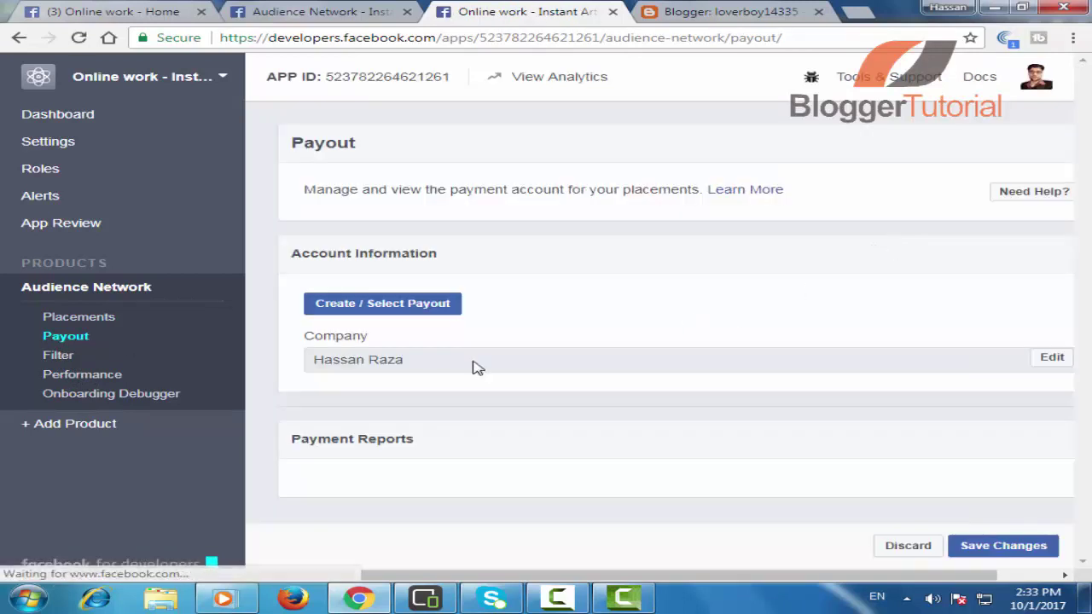
Open the new payments account form from the payout settings and review its setup stages and available country options.
left_click(366, 314)
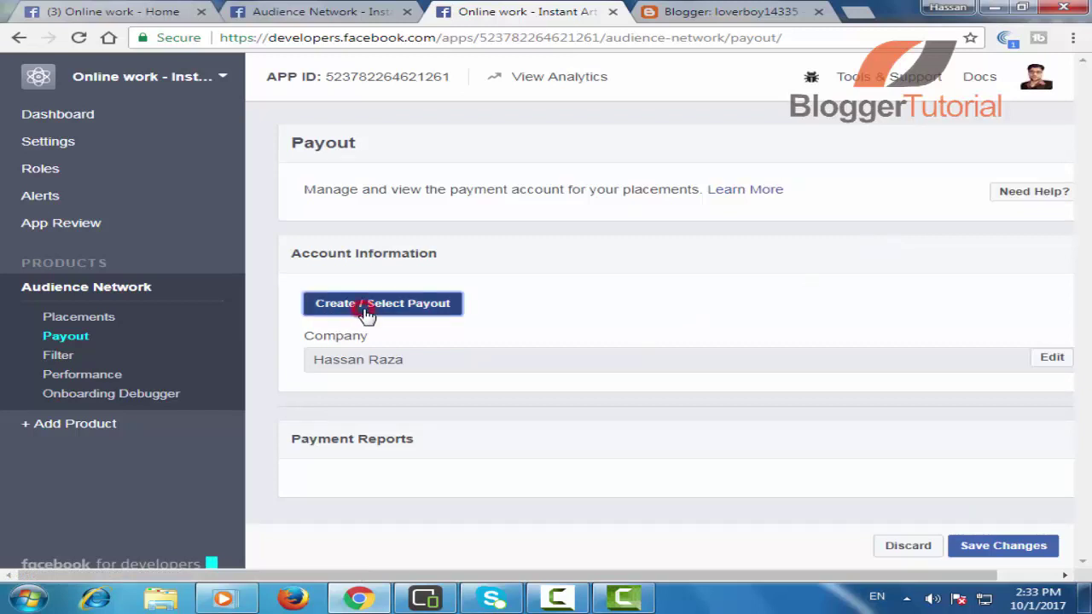
left_click(531, 162)
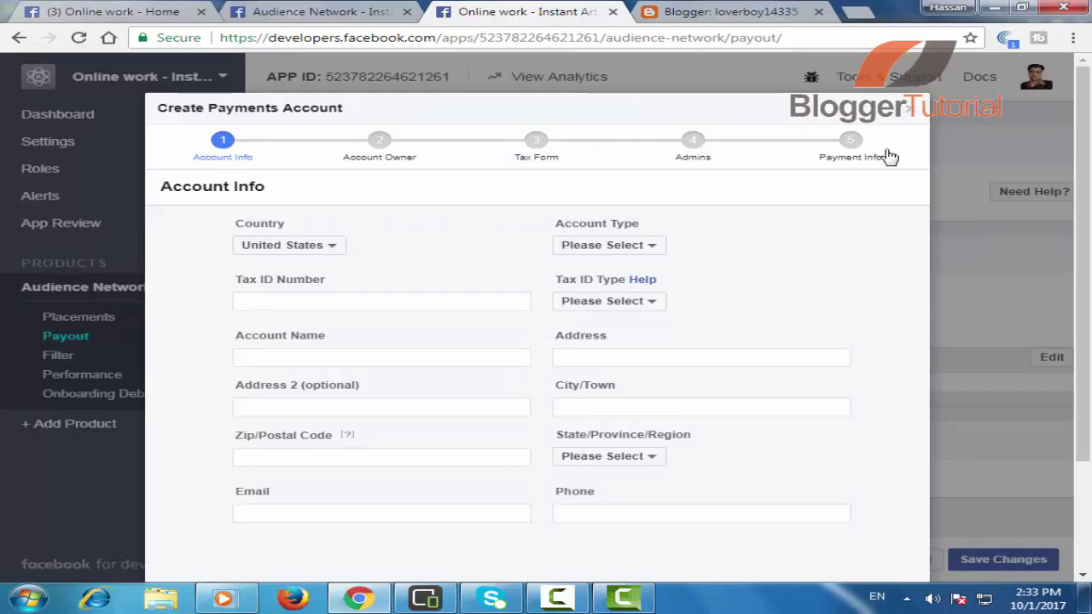
double_click(510, 137)
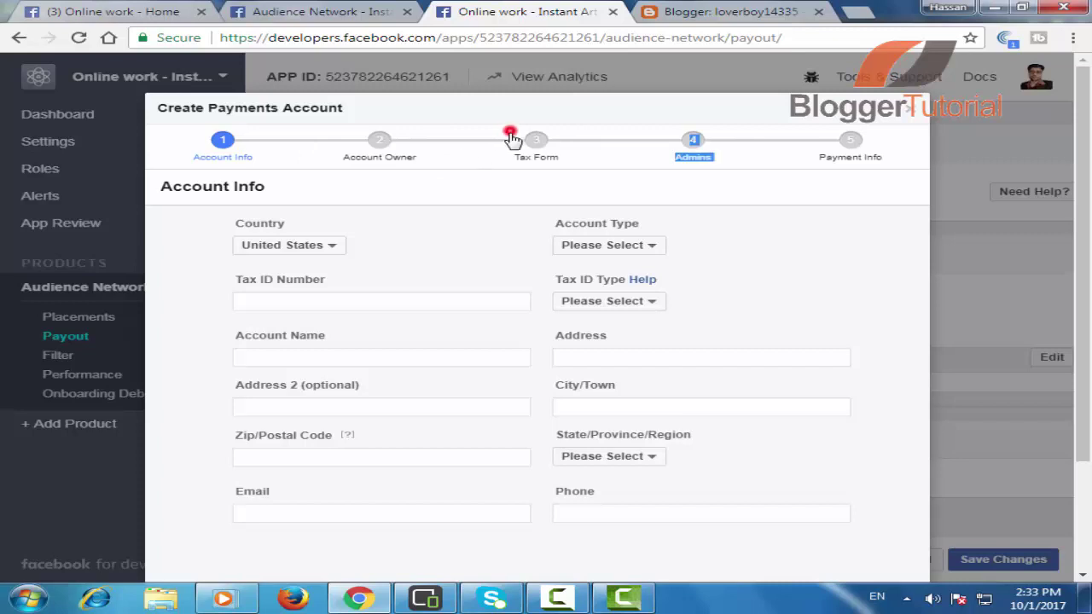
left_click(558, 160)
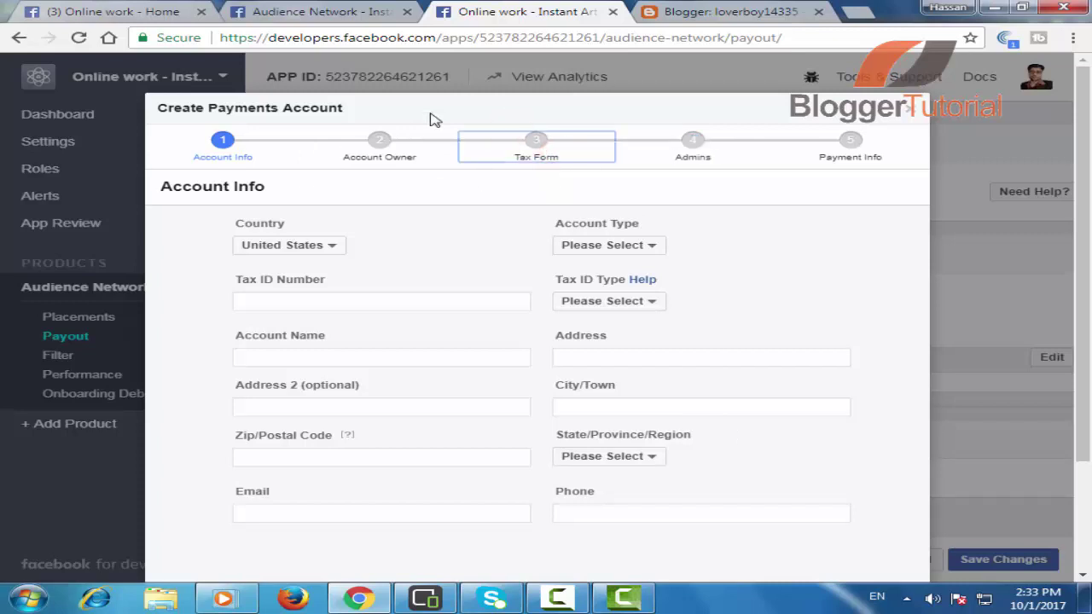
left_click(252, 248)
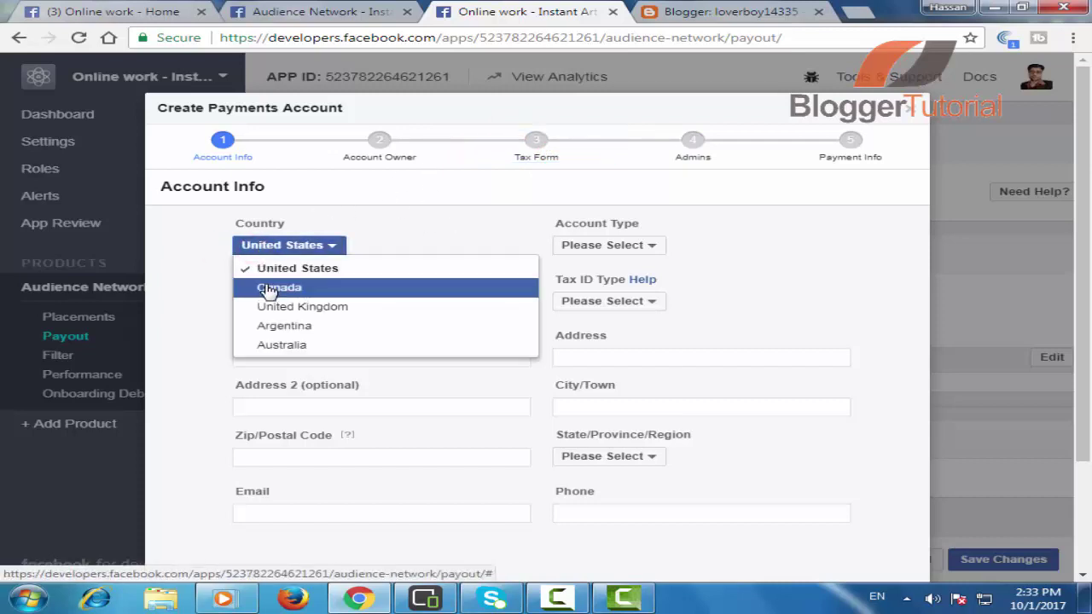
left_click(532, 171)
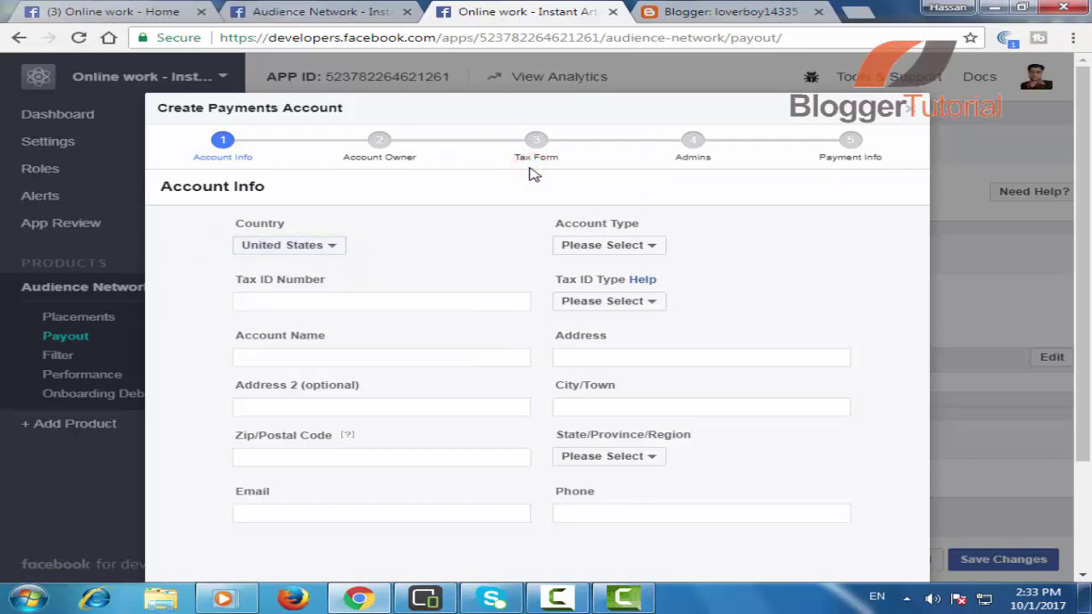